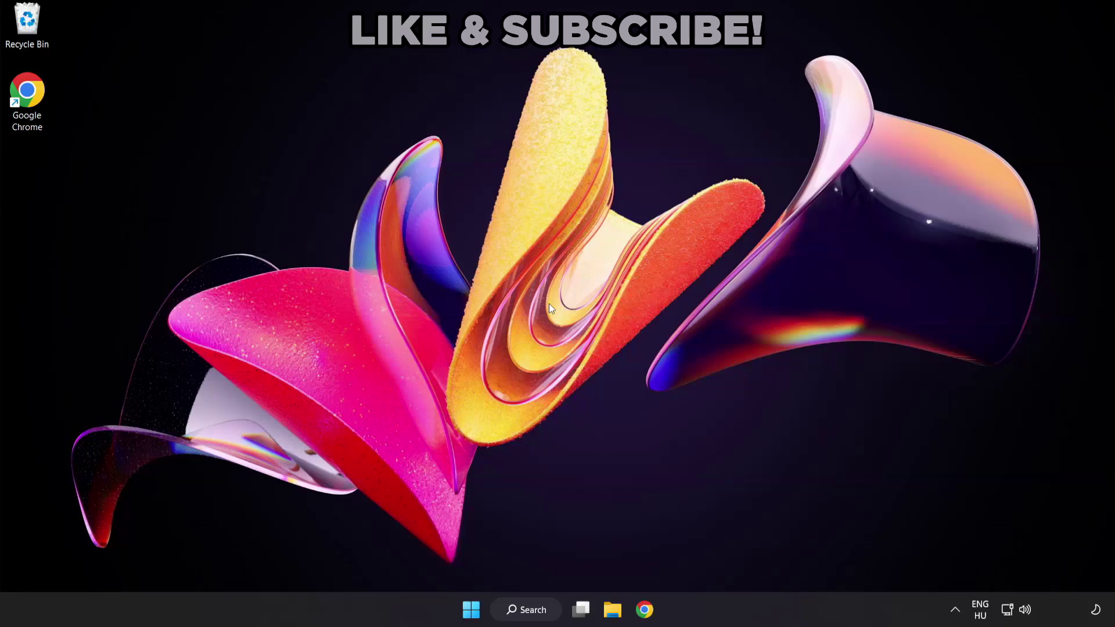
Step: Search Windows for 'device manager'
left_click(539, 617)
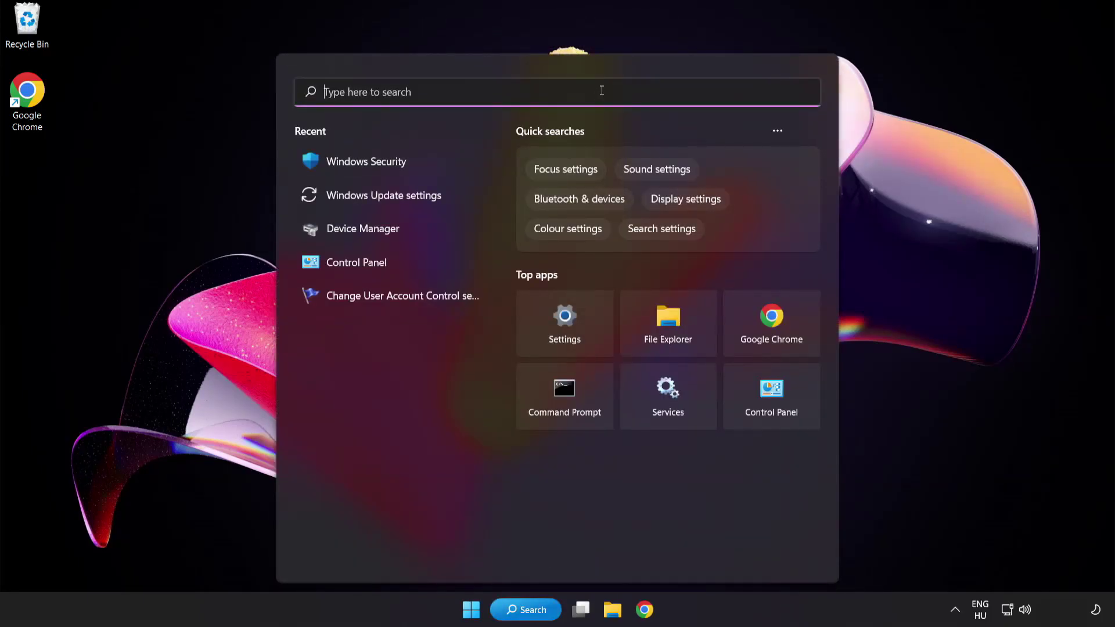
type("device man")
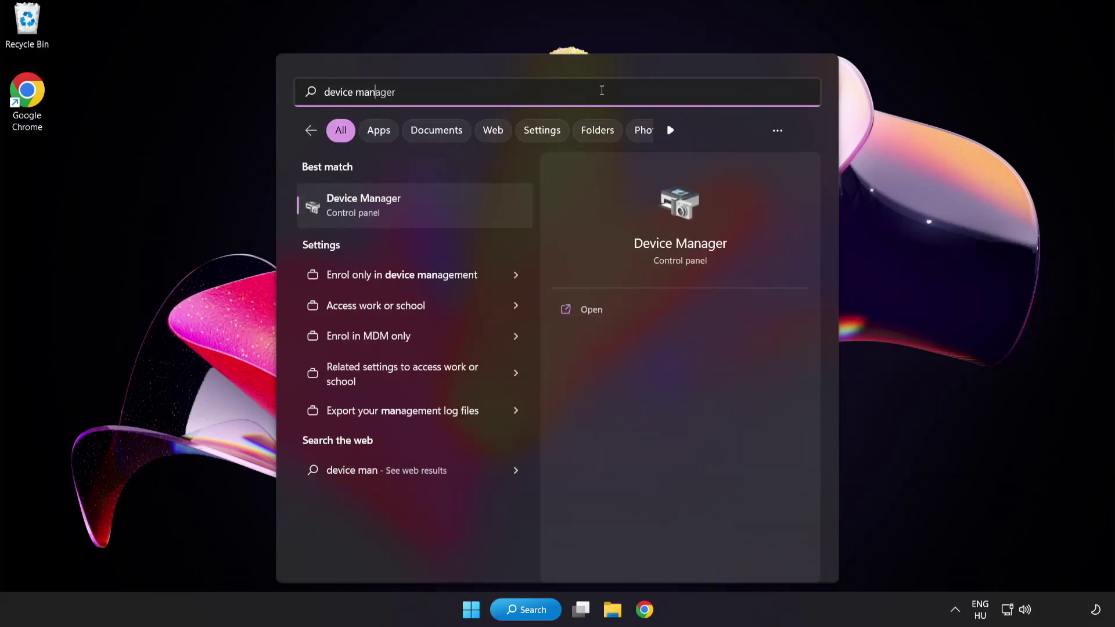
type("ager")
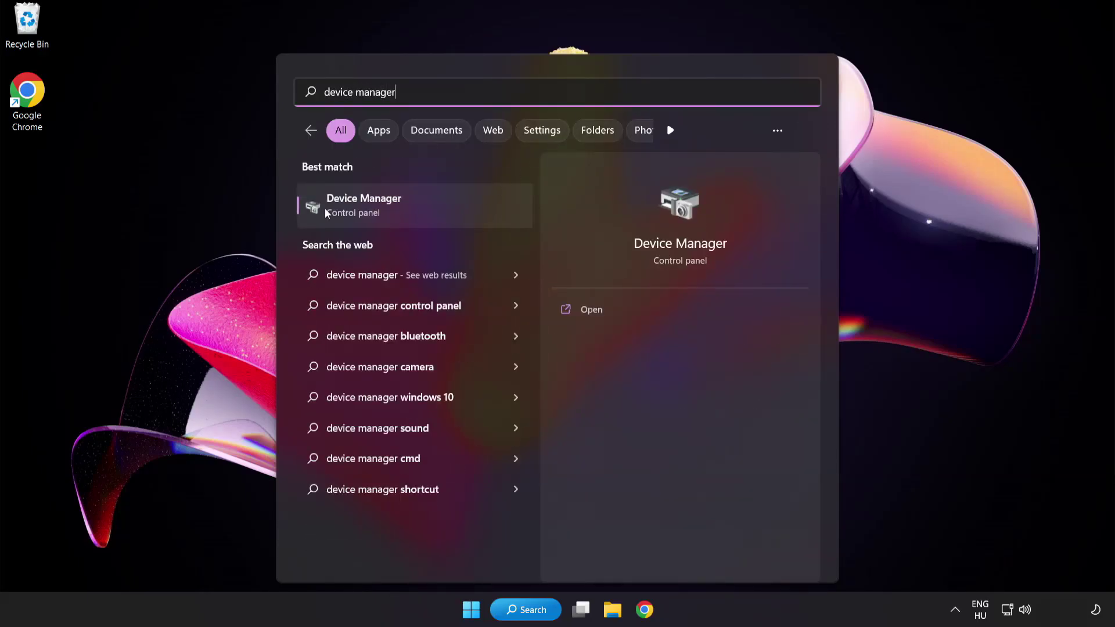
Step: Open Device Manager, expand Display adapters and bring up the VMware SVGA 3D adapter's menu
left_click(444, 208)
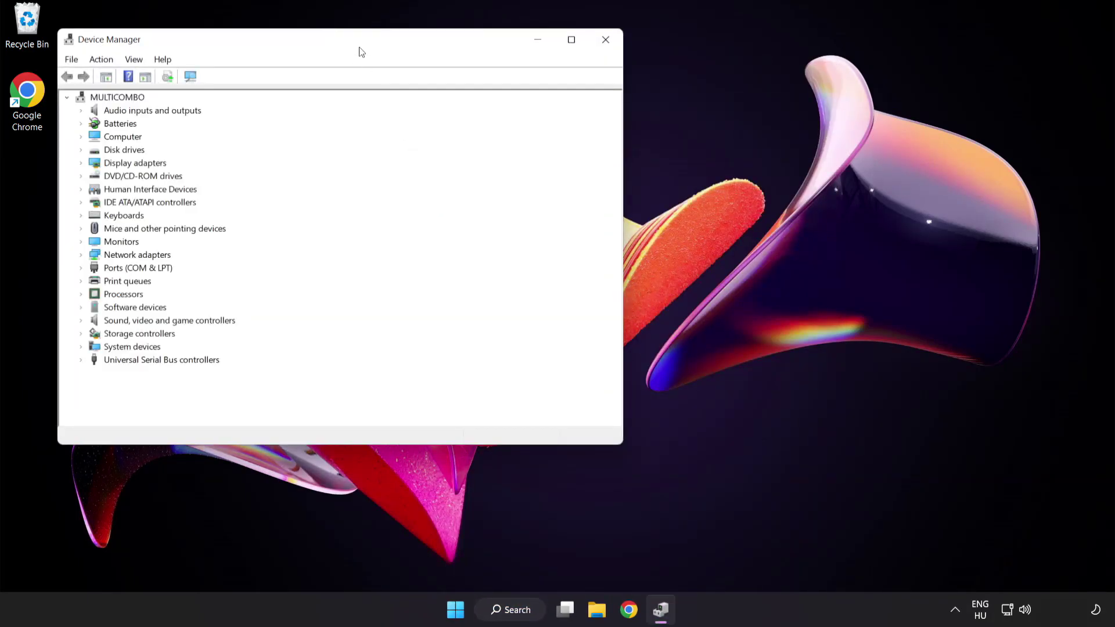
left_click_drag(361, 50, 546, 117)
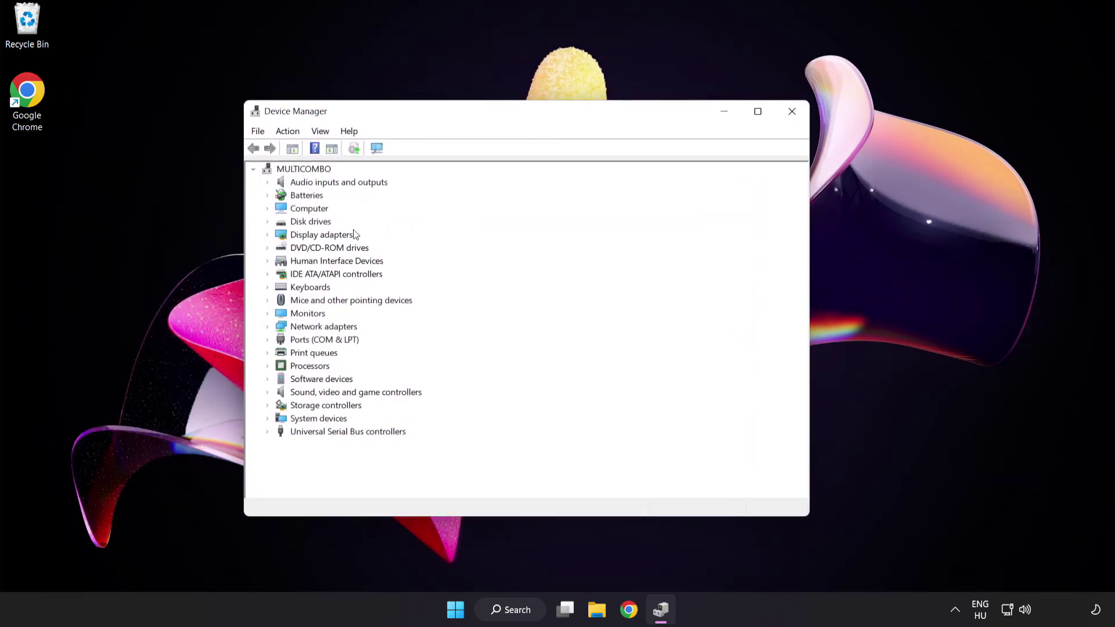
left_click(314, 237)
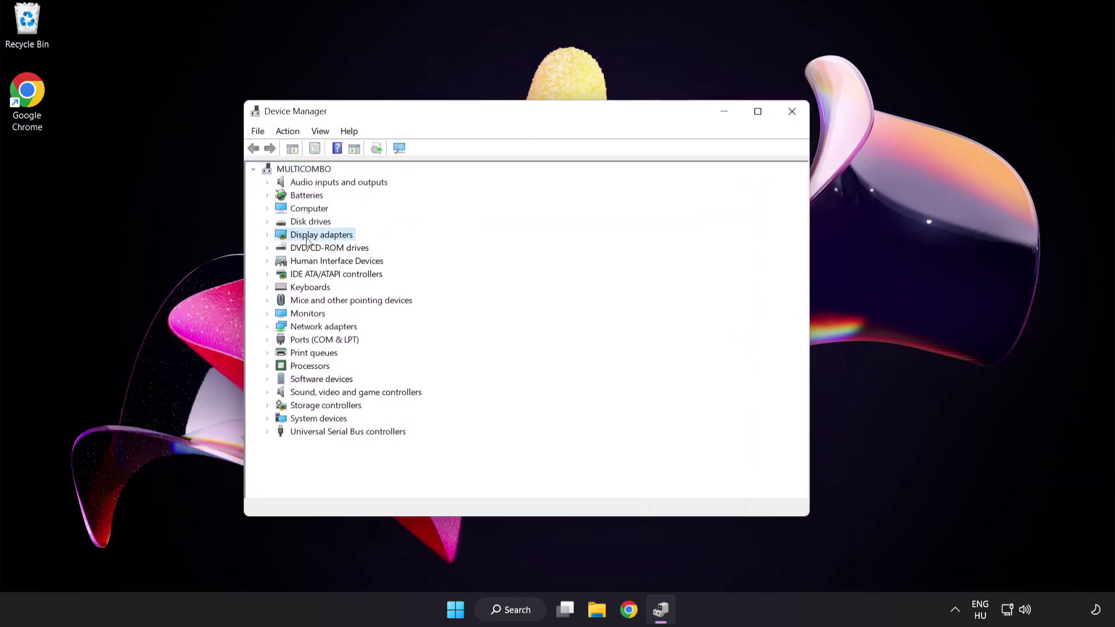
left_click(269, 237)
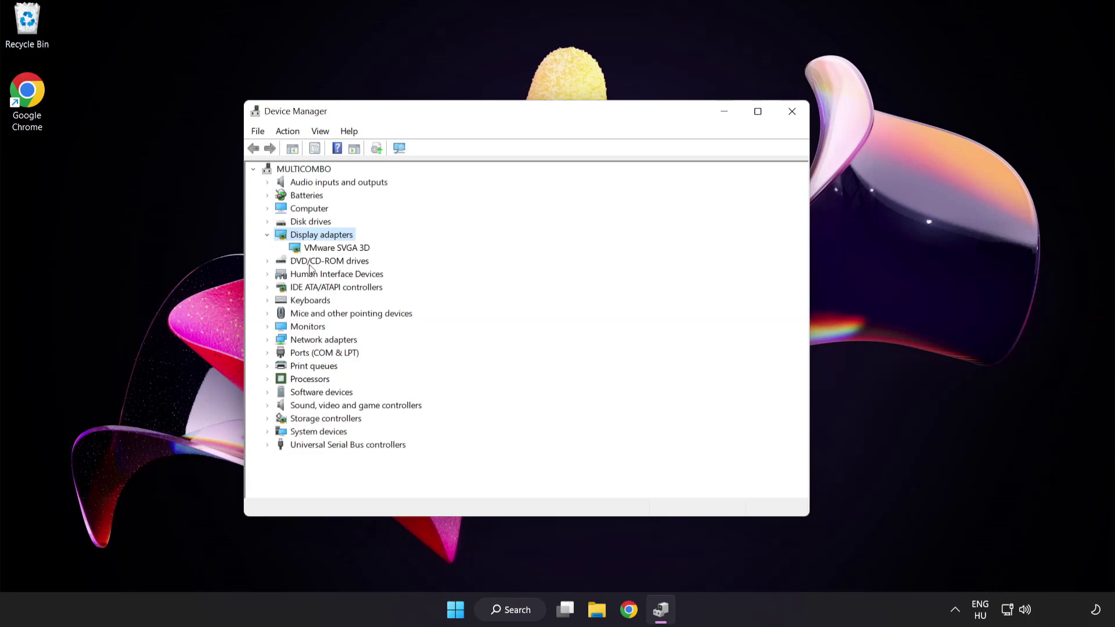
left_click(293, 244)
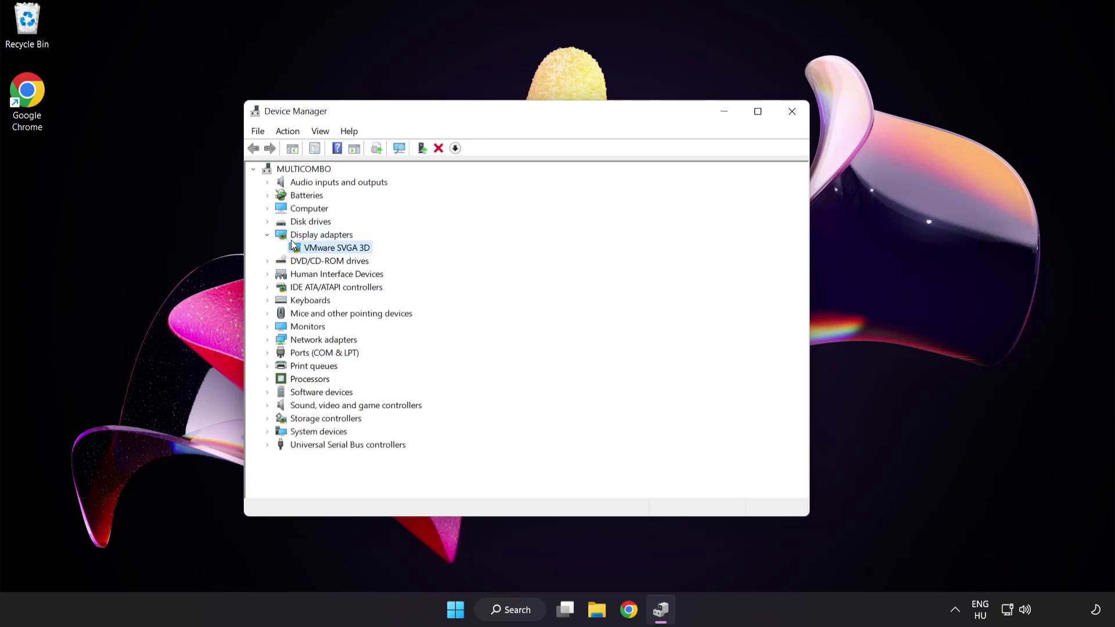
right_click(329, 251)
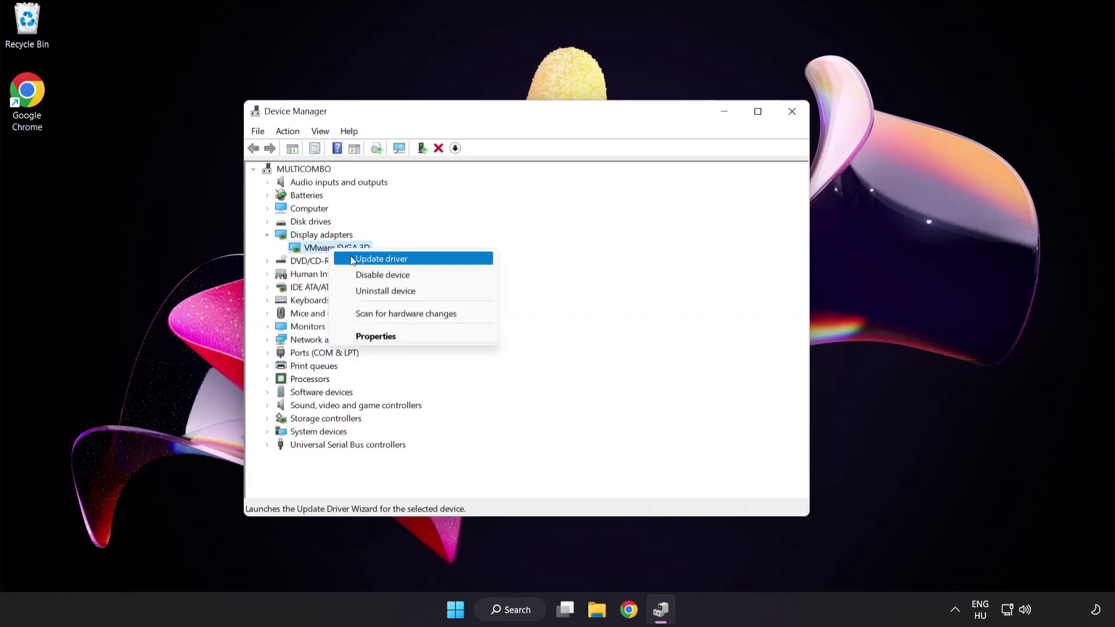
Step: Search automatically for a VMware SVGA 3D driver, confirm the best is installed, and close Device Manager
left_click(432, 259)
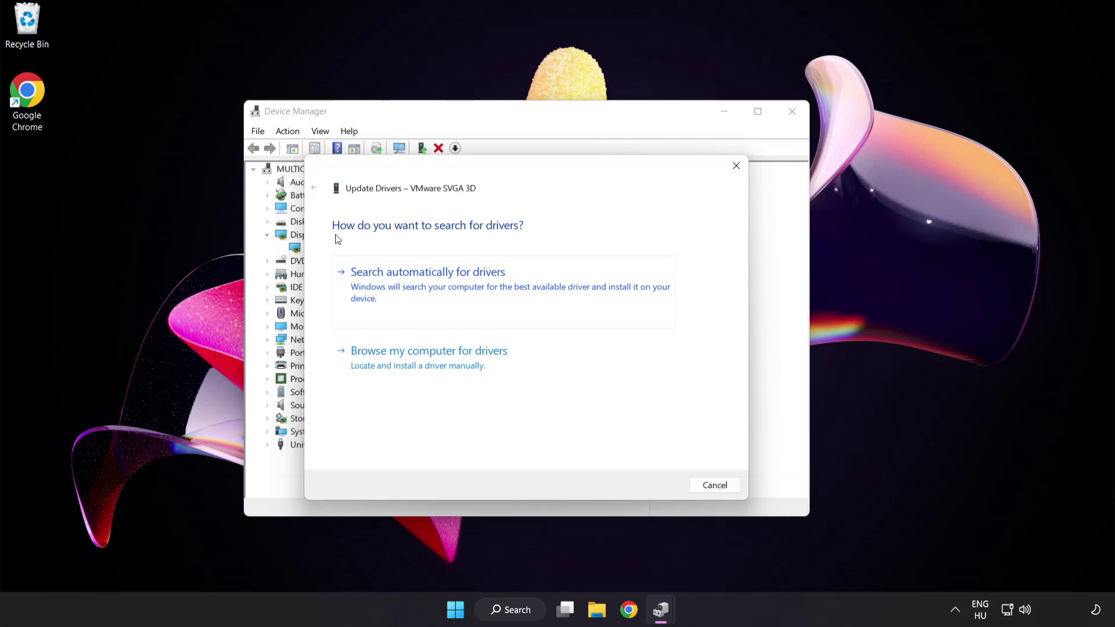
left_click(486, 286)
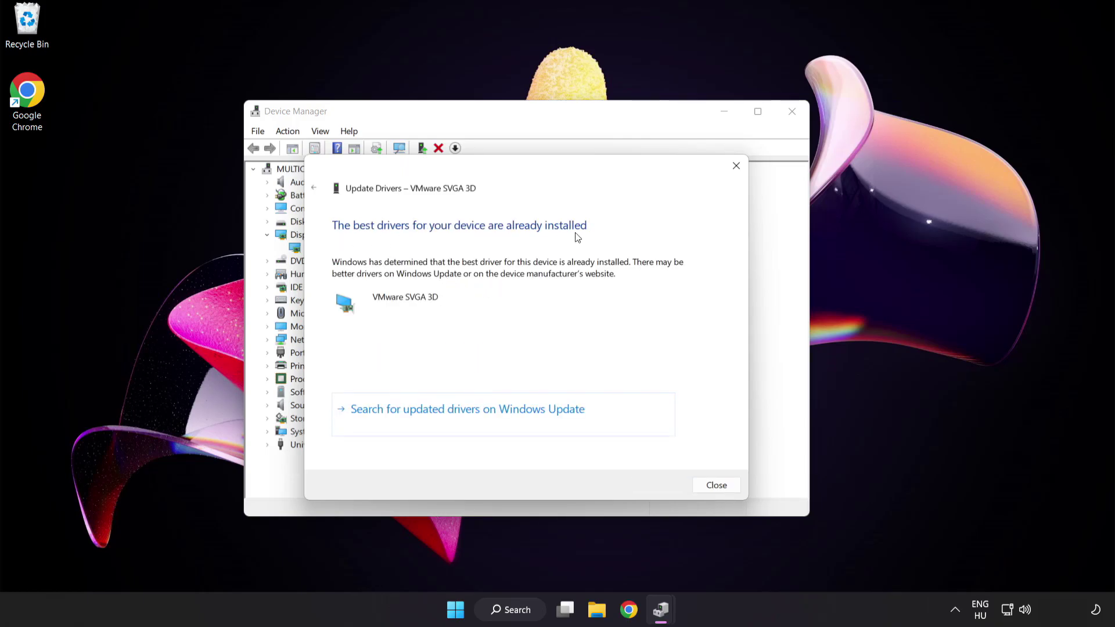
left_click(714, 487)
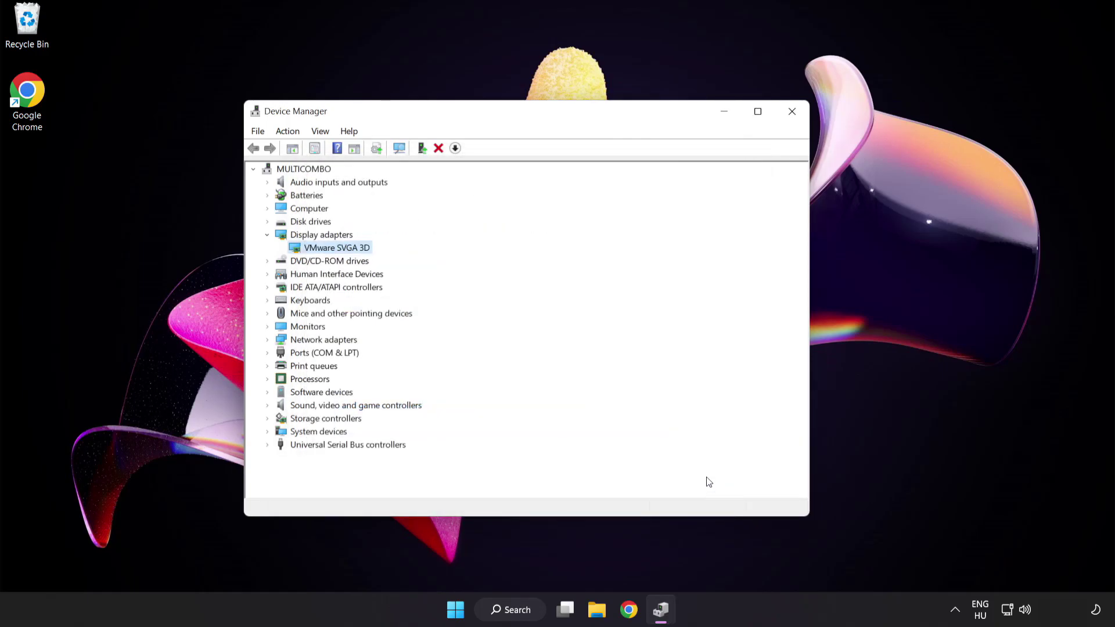
left_click(790, 114)
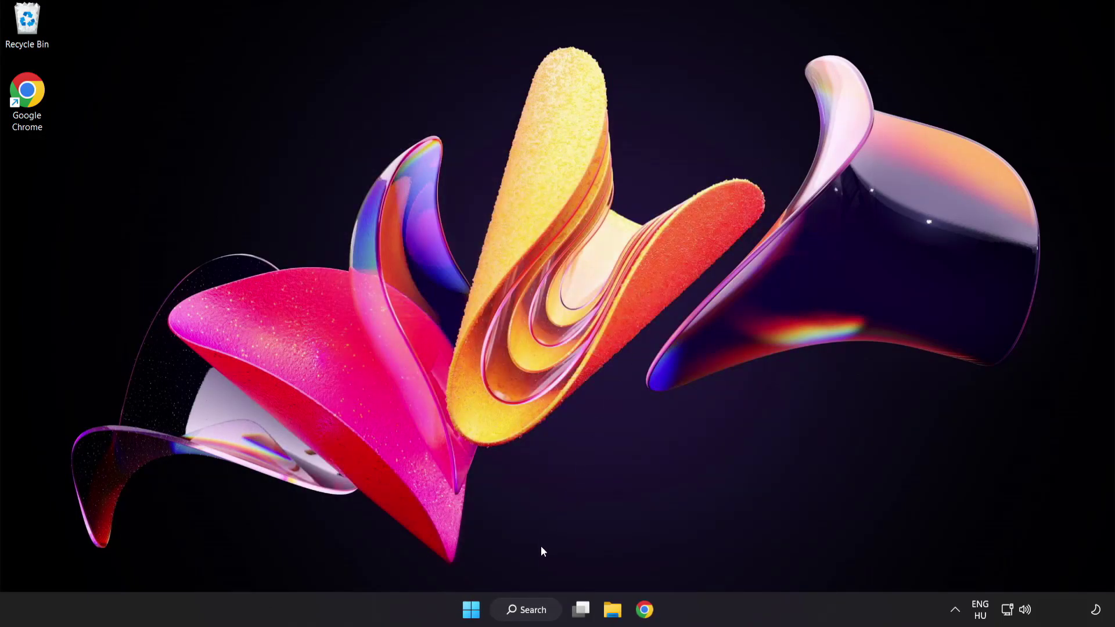
Step: Search for 'update' and open the Windows Update settings page
left_click(535, 611)
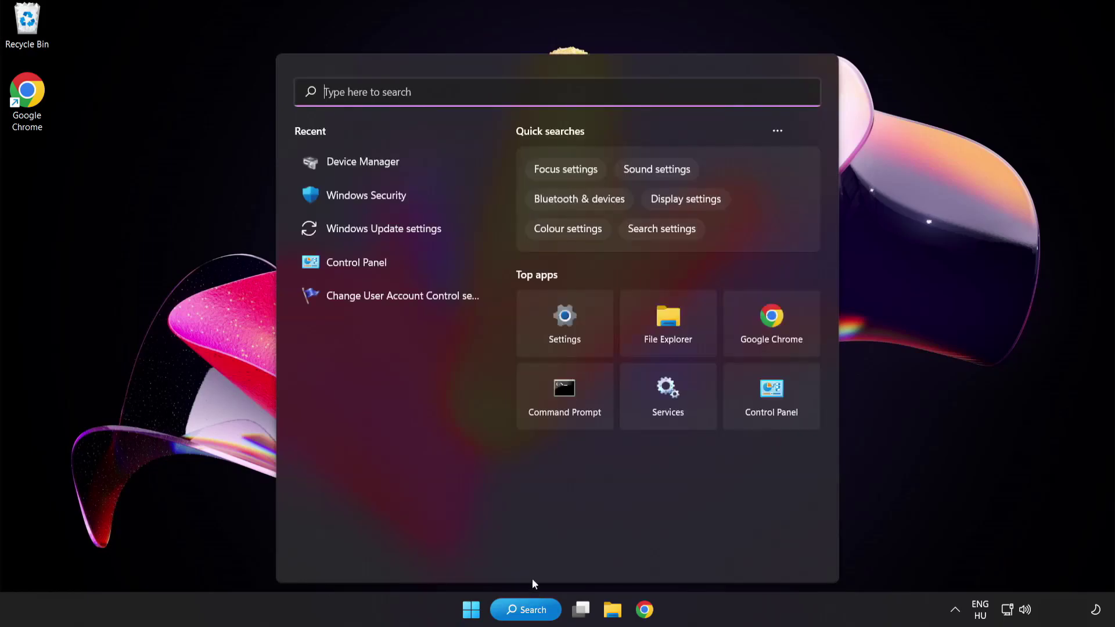
type("update")
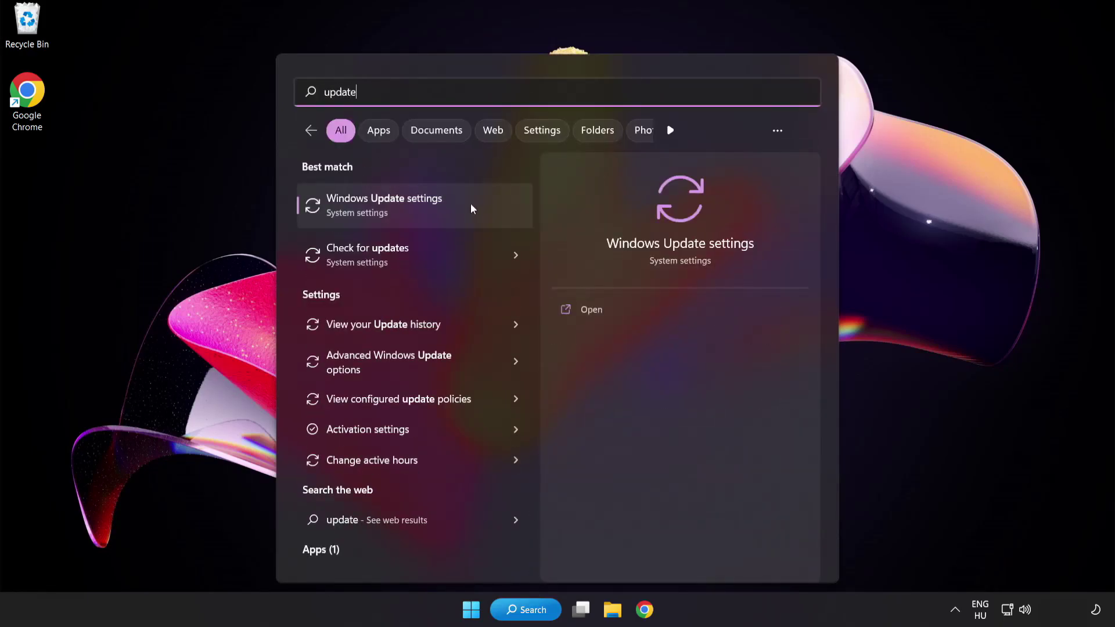
left_click(426, 211)
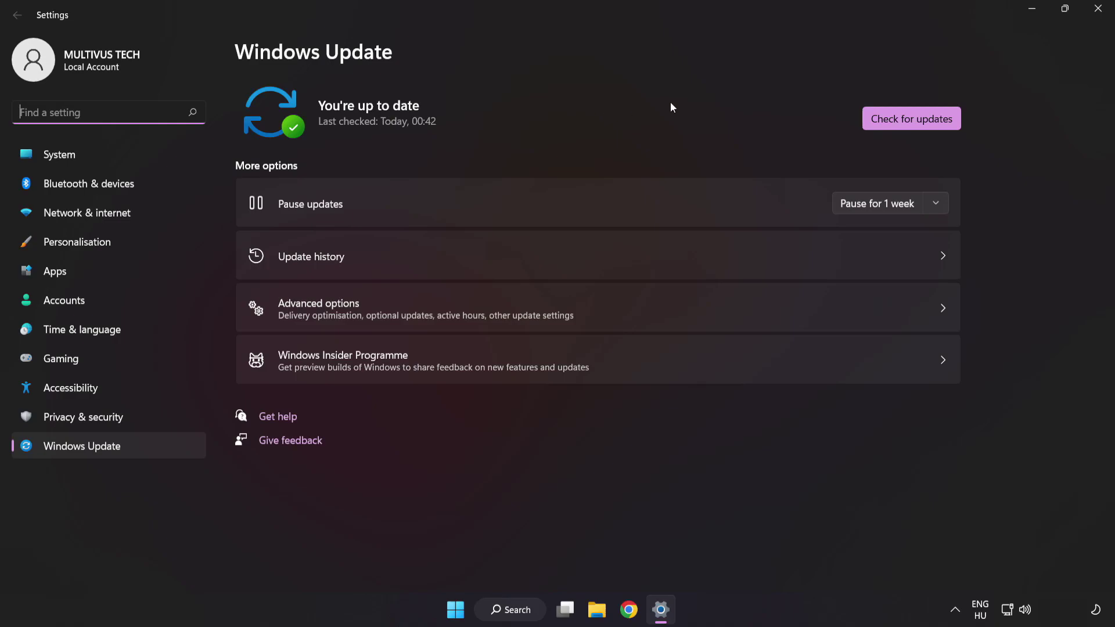
Step: Check for updates until Windows reports it's up to date, then close Settings
left_click(908, 126)
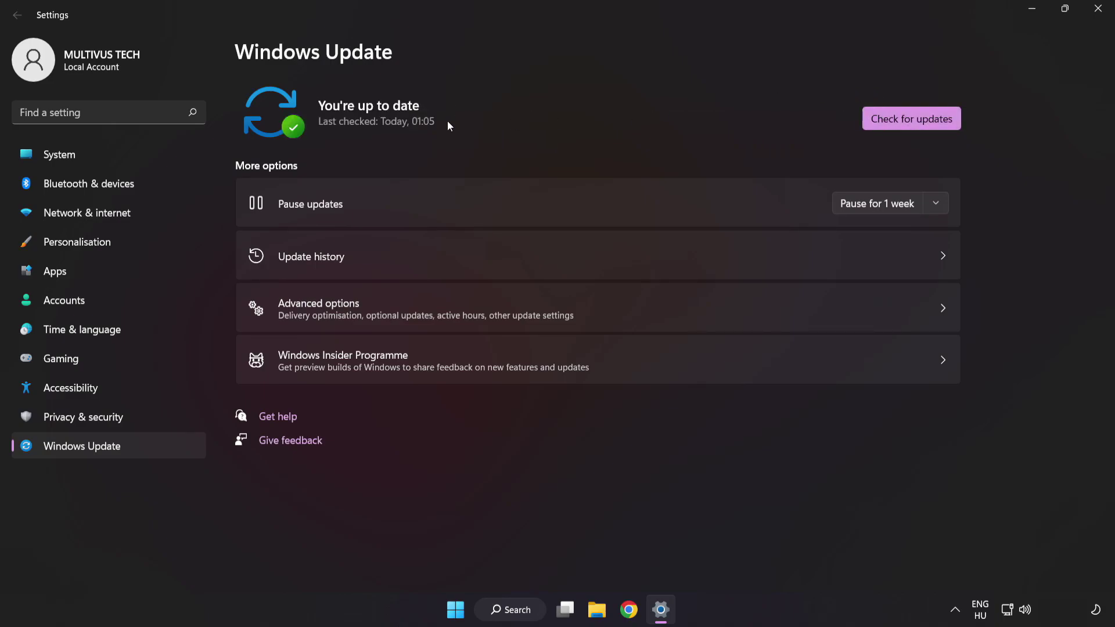
left_click(1097, 16)
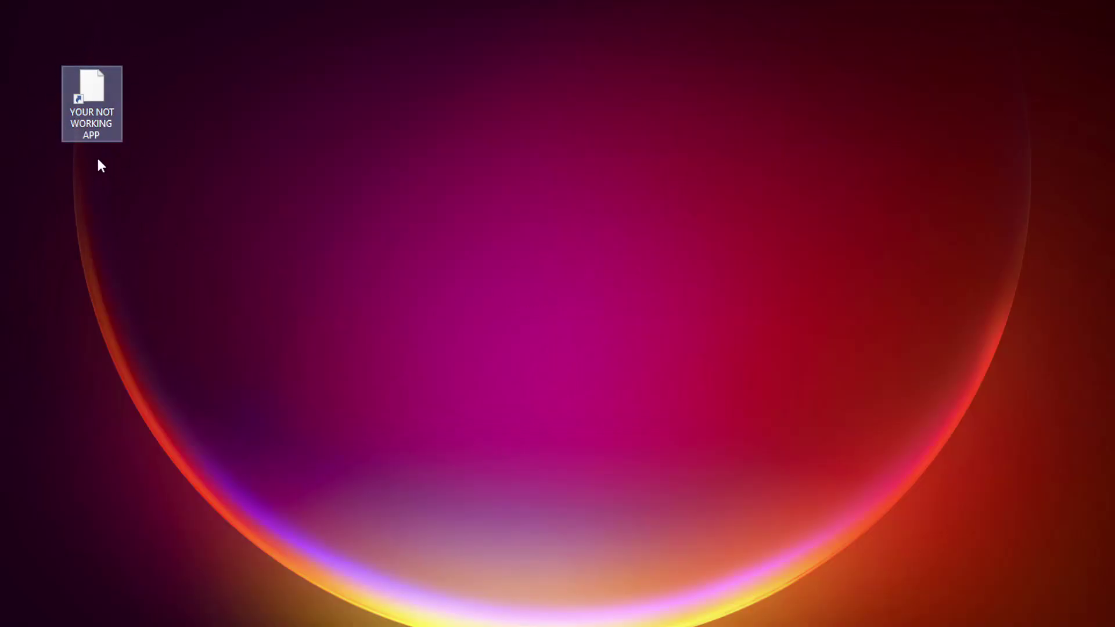
Step: Open the Properties of the YOUR NOT WORKING APP desktop shortcut and center the dialog
right_click(91, 85)
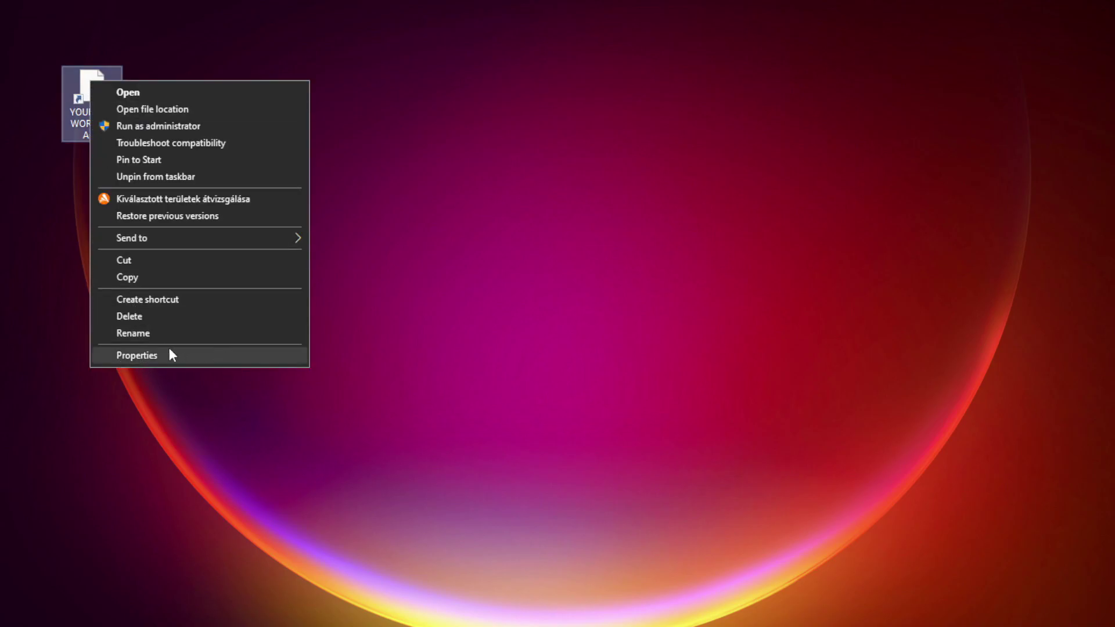
left_click(224, 357)
left_click_drag(250, 95, 561, 125)
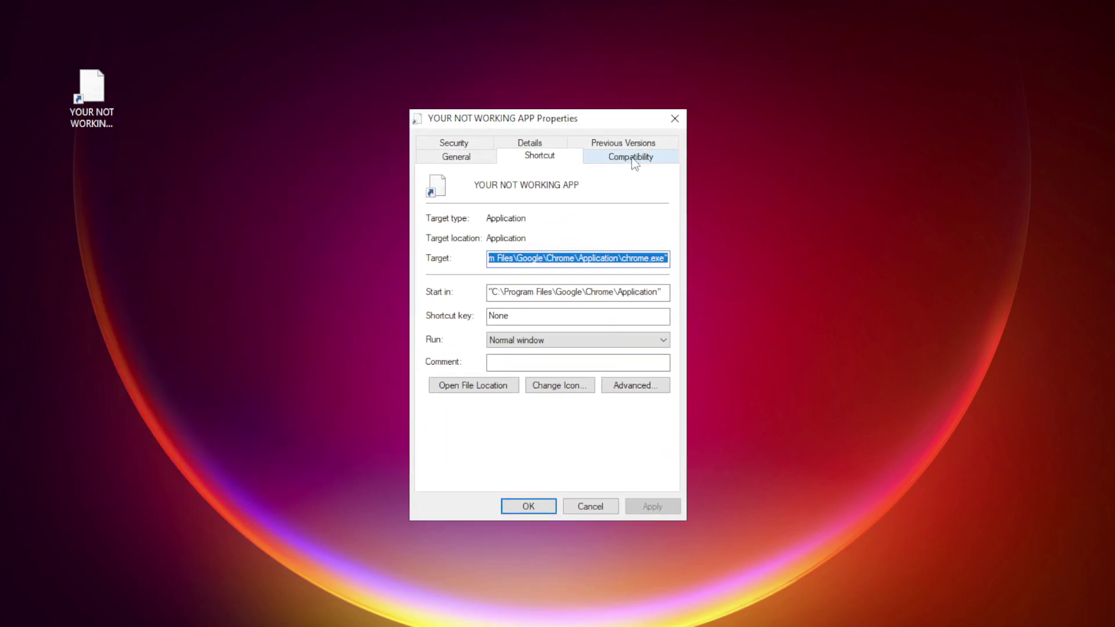
Step: Turn on Windows 8 compatibility mode for the shortcut, then apply and confirm with OK
left_click(653, 161)
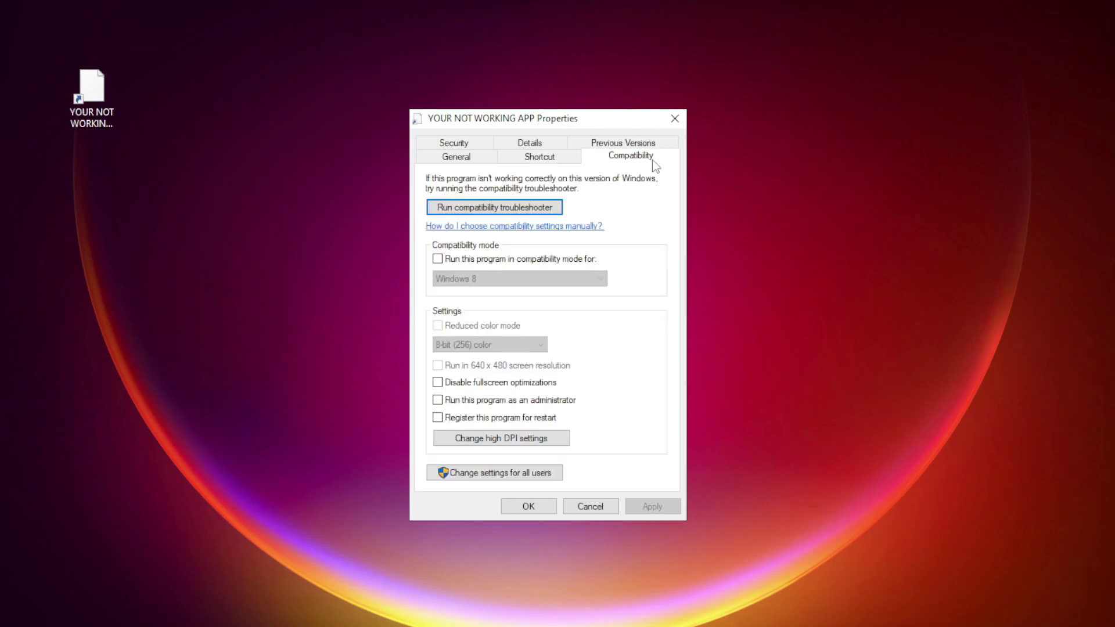
left_click(454, 262)
left_click(480, 278)
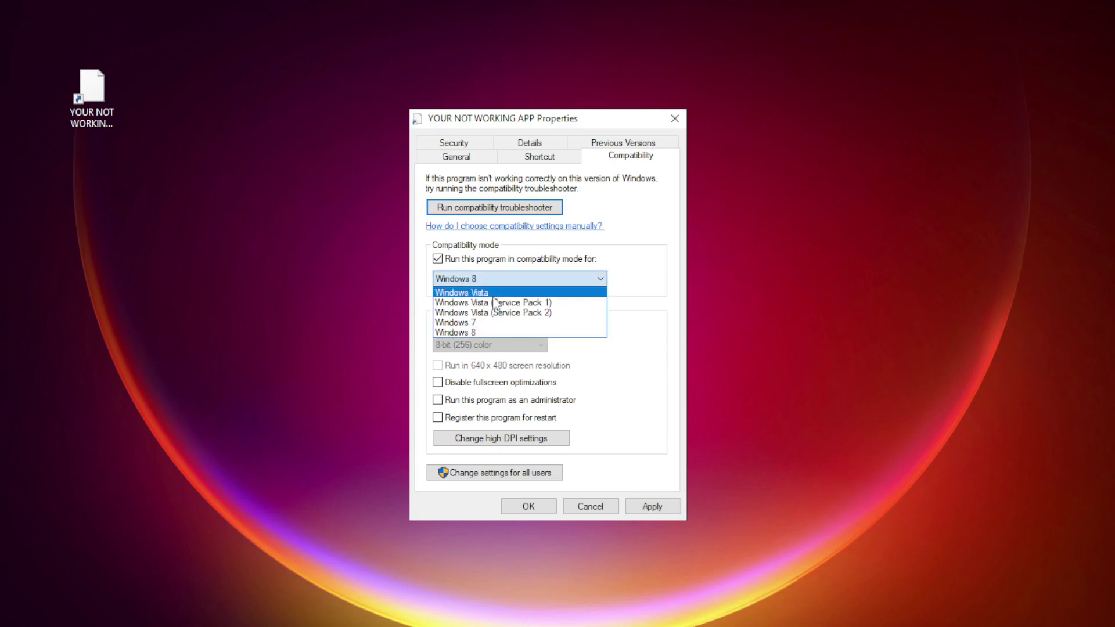
left_click(487, 330)
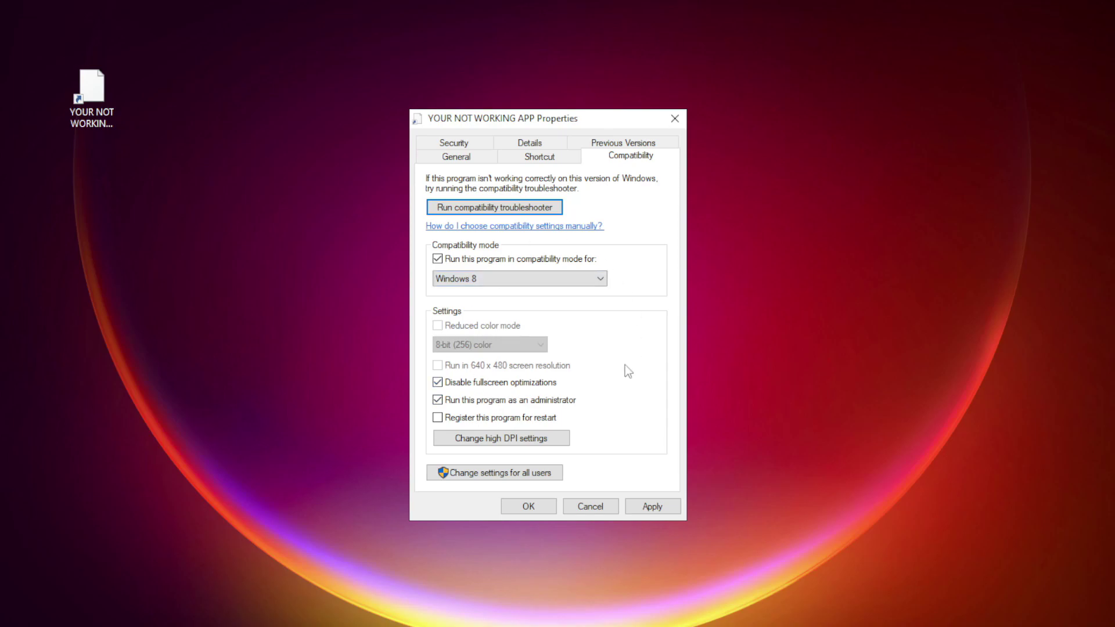
left_click(661, 510)
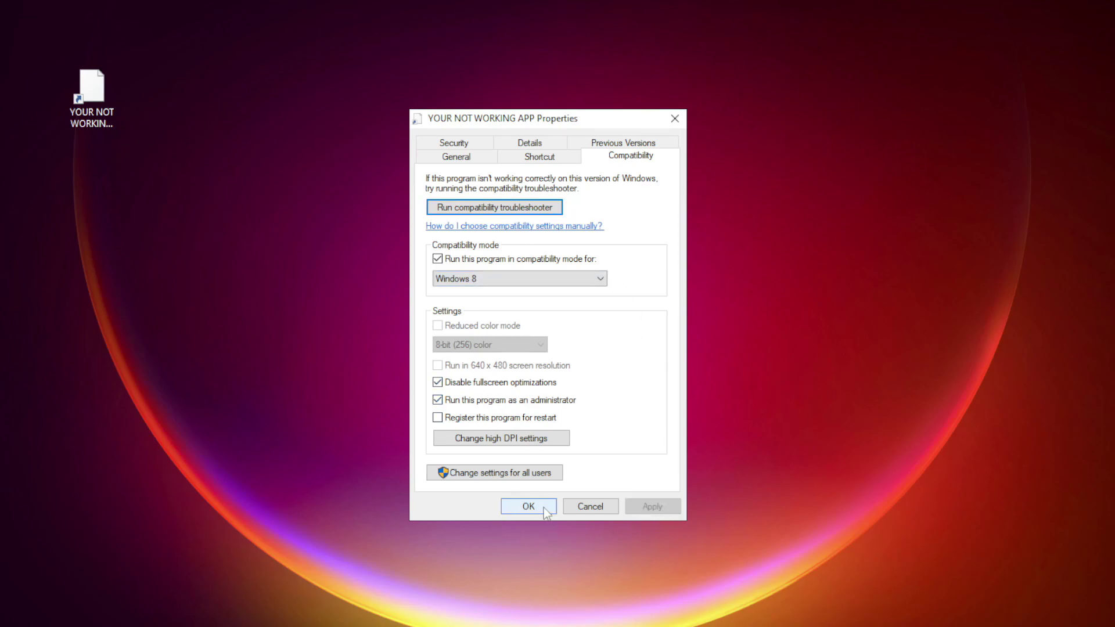
left_click(529, 507)
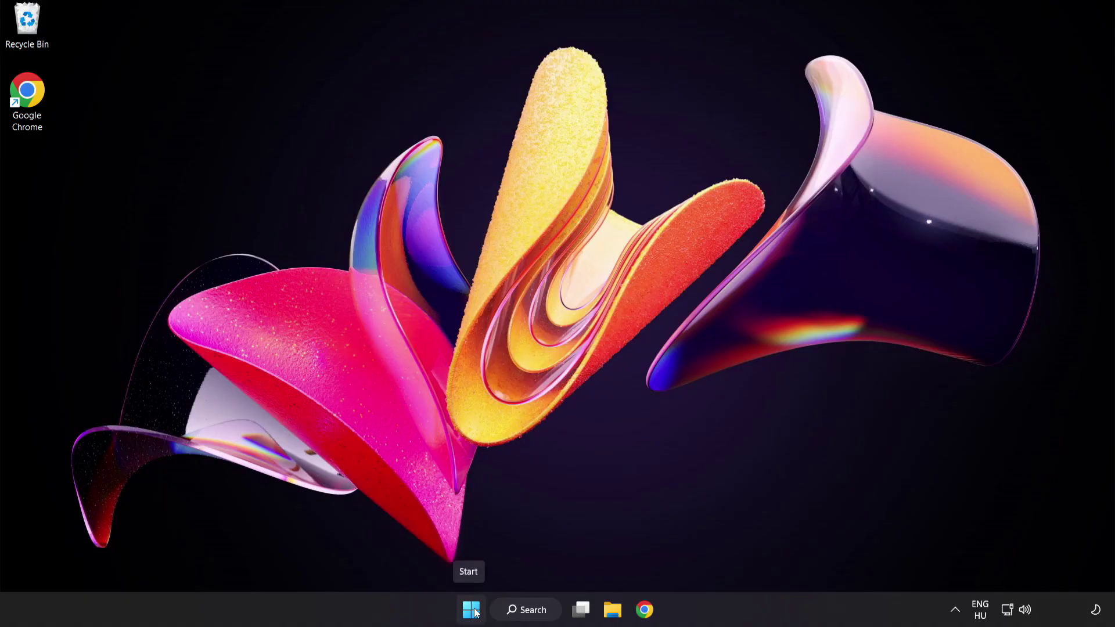
Step: Open Task Manager from the Start button's right-click menu
right_click(475, 613)
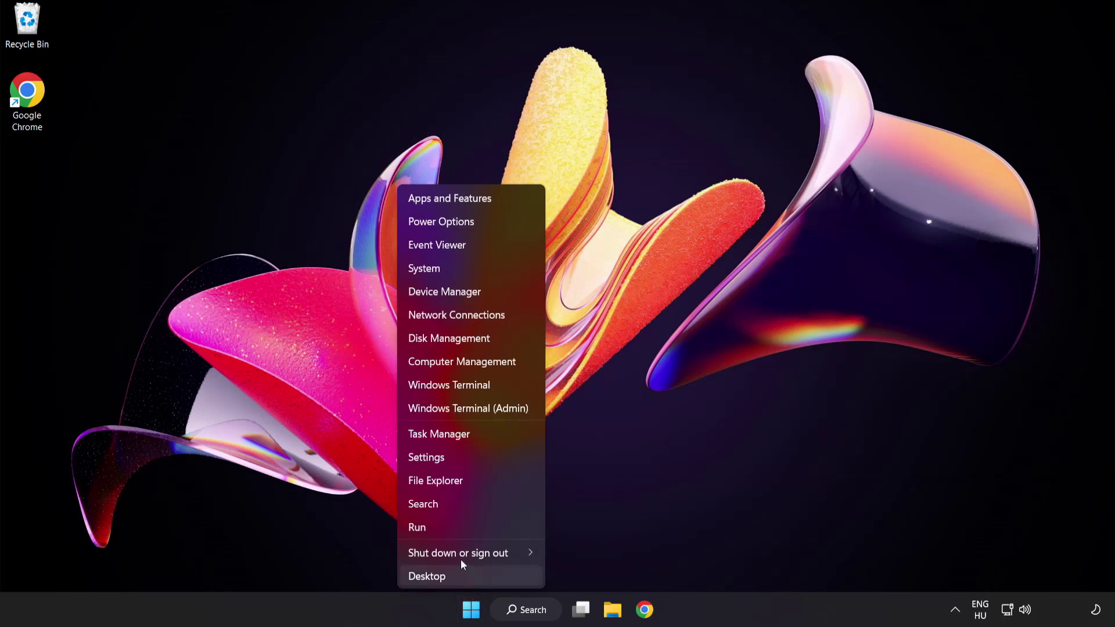
left_click(484, 437)
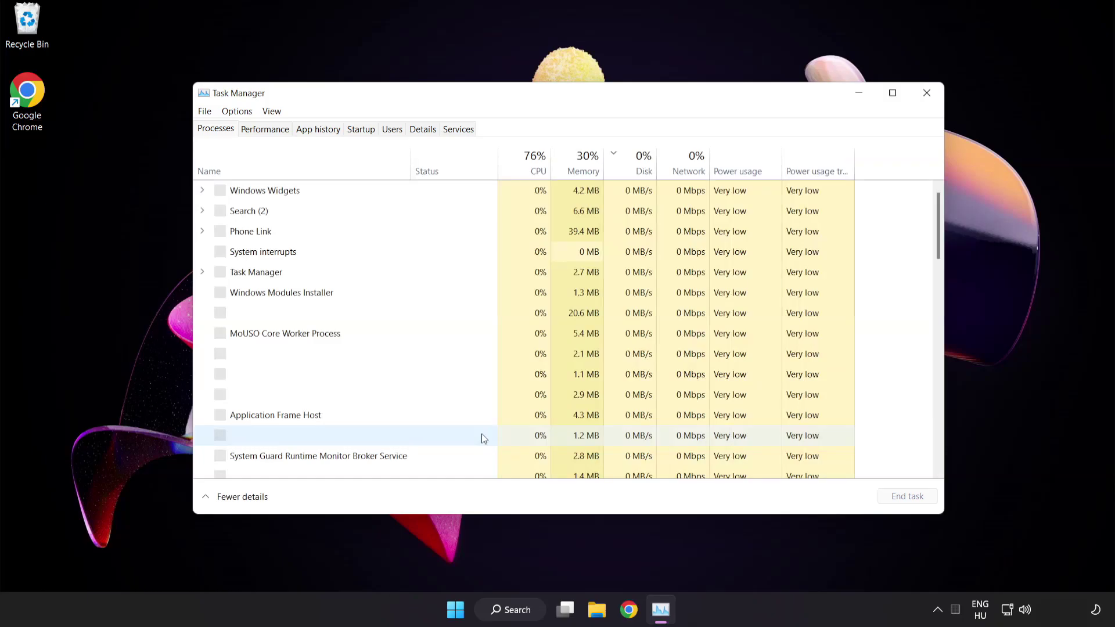
Step: Disable Cortana, Phone Link and Terminal on the Startup tab, then close Task Manager
left_click(361, 129)
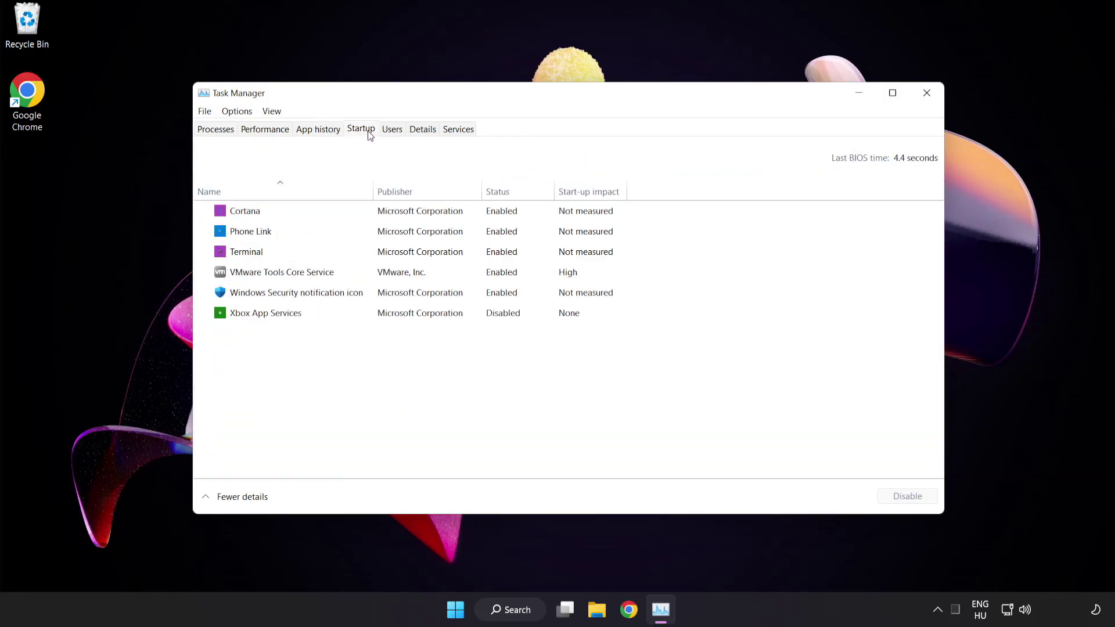
left_click(370, 216)
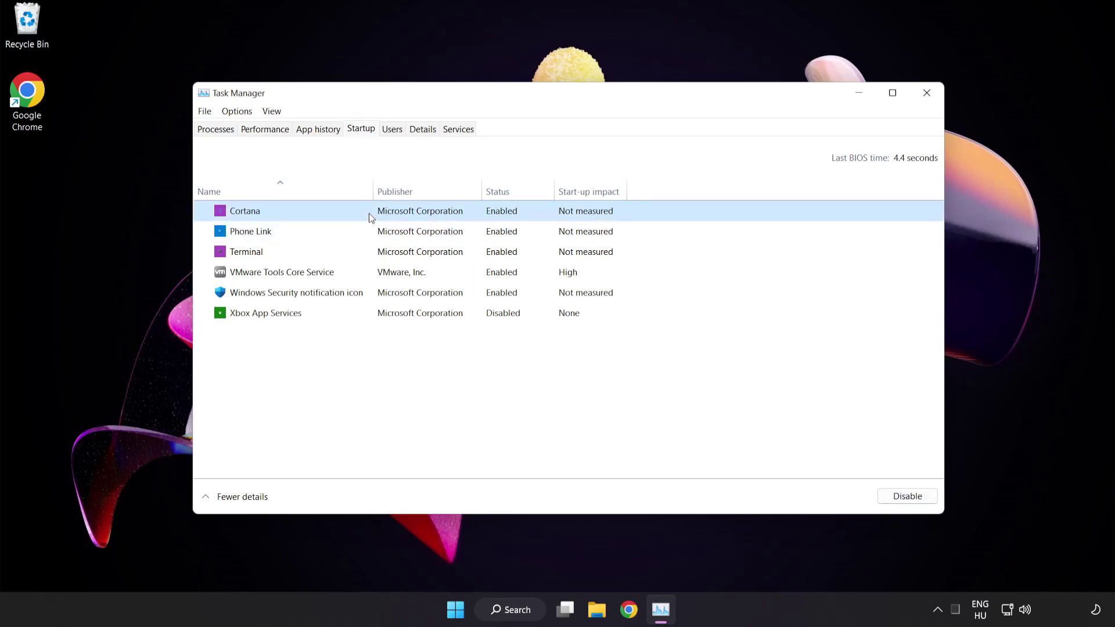
left_click(914, 503)
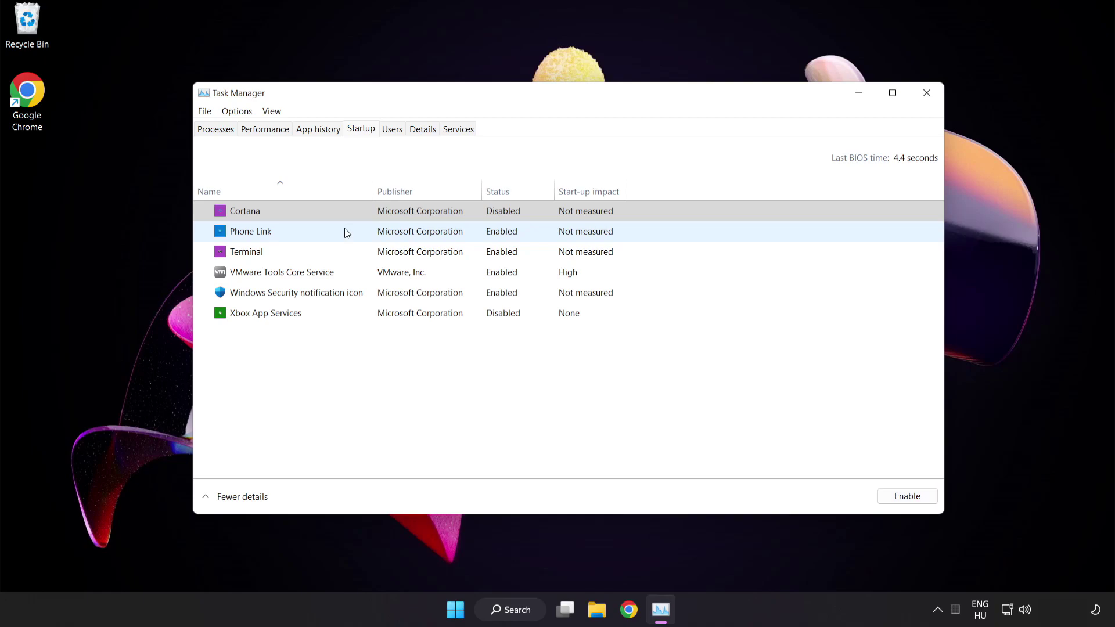
left_click(348, 233)
left_click(899, 503)
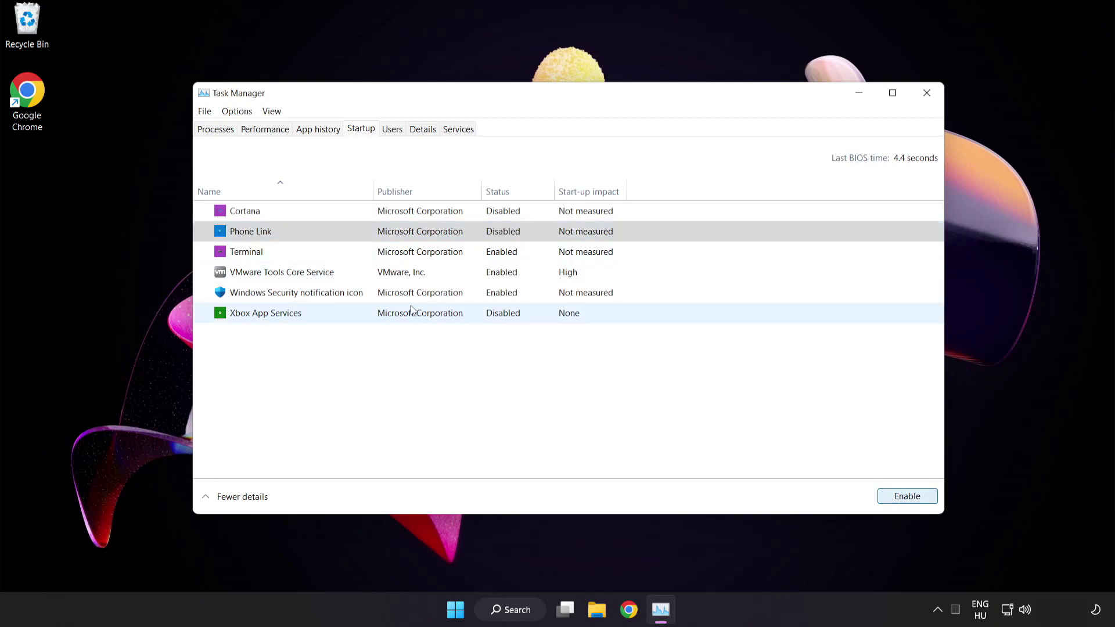
left_click(356, 257)
left_click(894, 496)
left_click(378, 297)
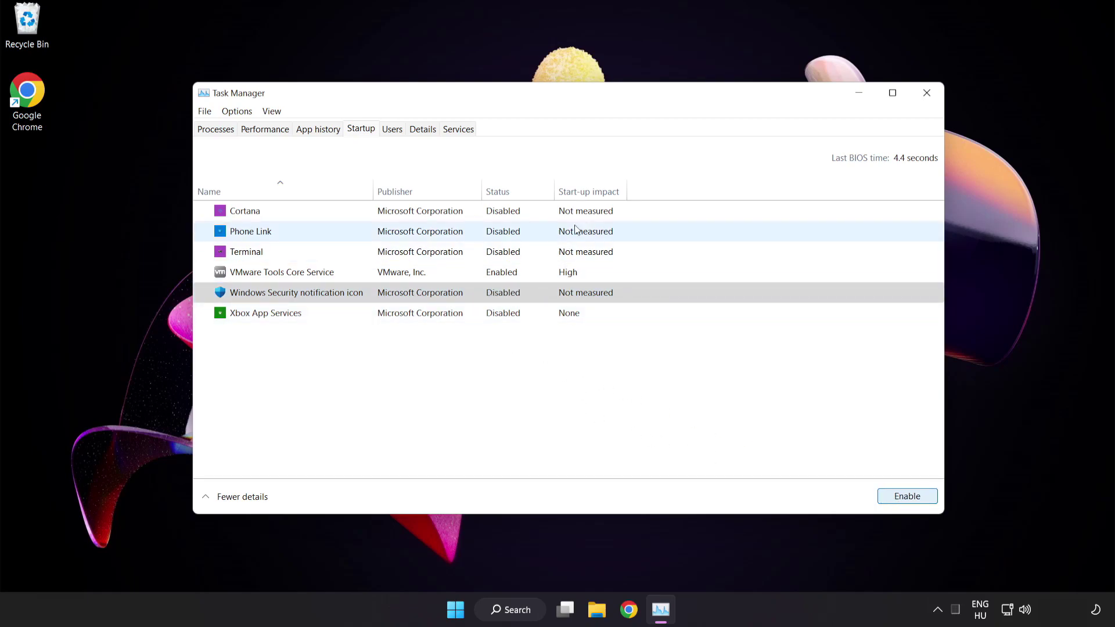
left_click(927, 94)
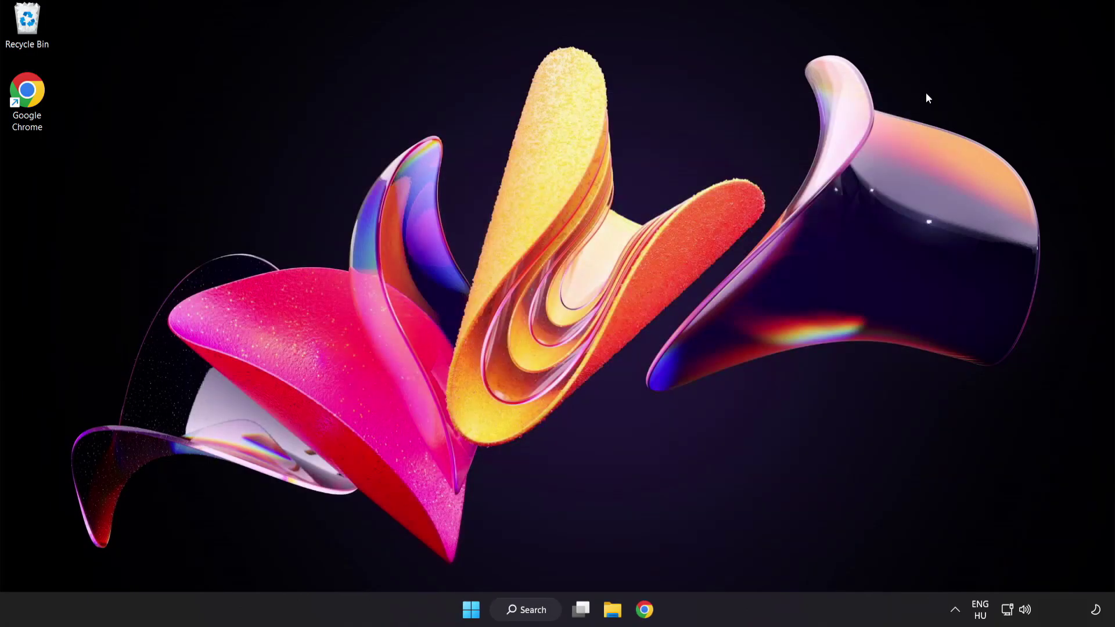
Step: Return to Chrome and download dxwebsetup from the DirectX End-User Runtime Web Installer page
left_click(643, 610)
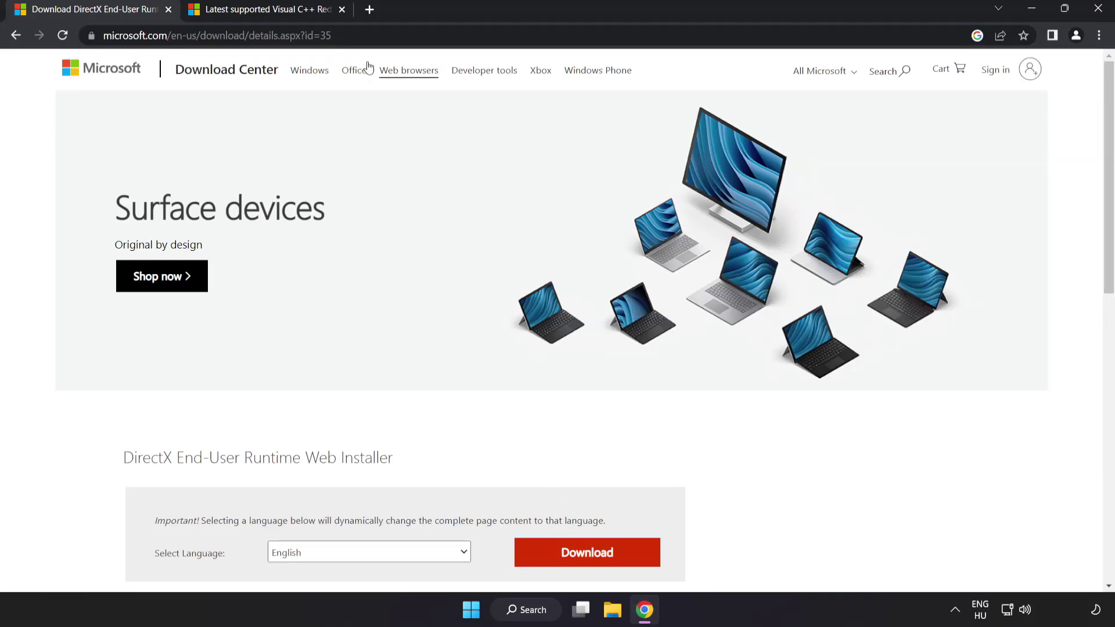
left_click(368, 35)
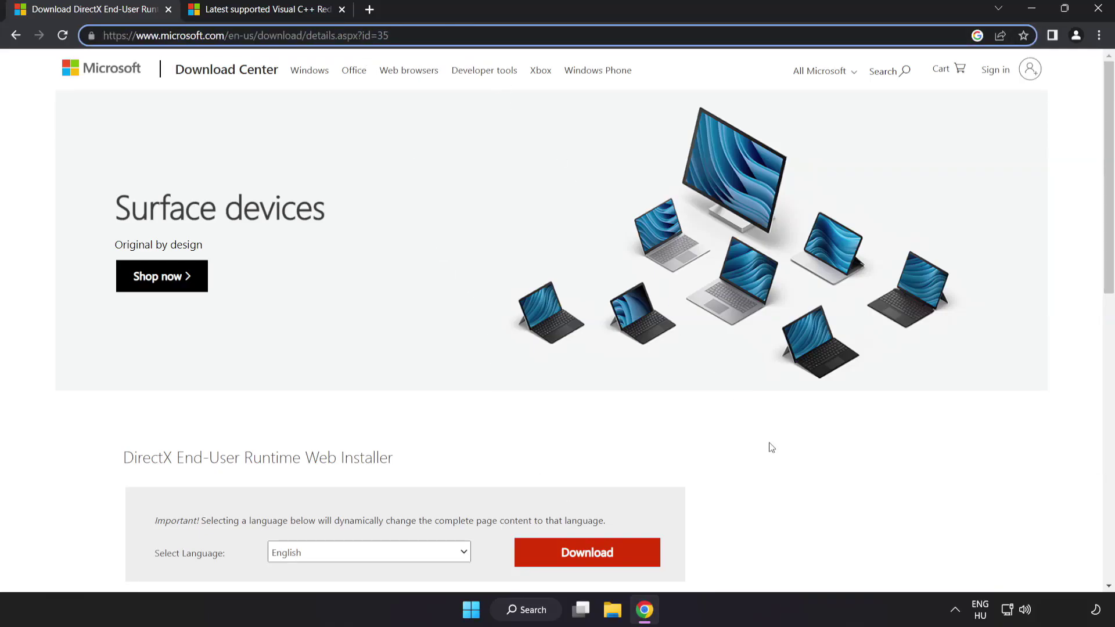
left_click(779, 473)
scroll(779, 473, "down", 2)
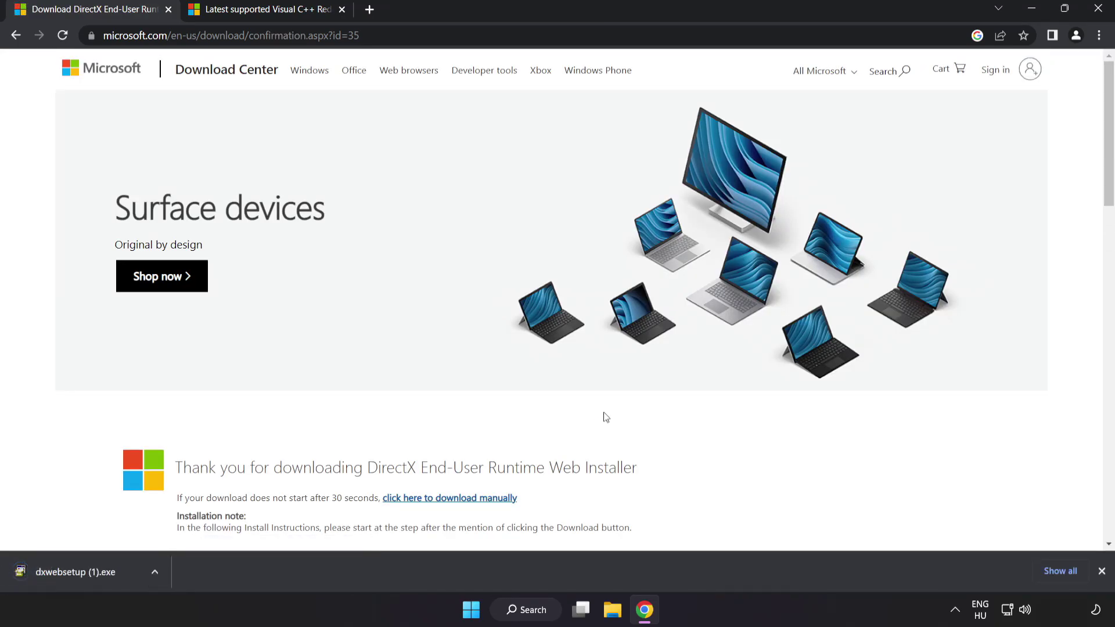
Step: Run dxwebsetup (1).exe, accept the license, decline the Bing Bar and finish DirectX setup
left_click(92, 573)
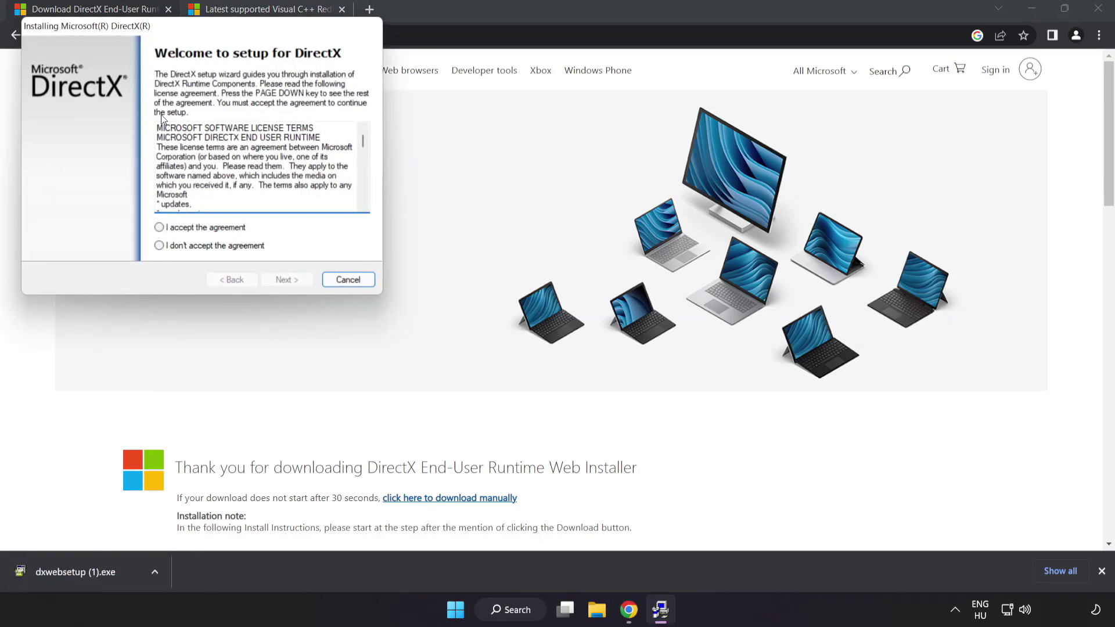
left_click_drag(168, 27, 509, 147)
scroll(703, 271, "down", 15)
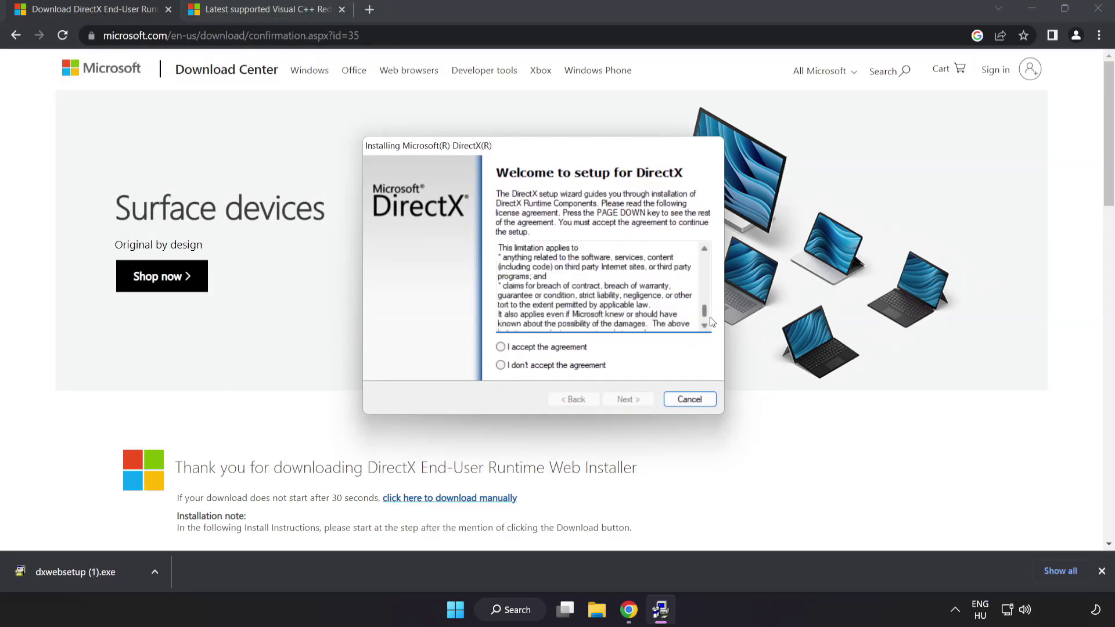
left_click(522, 349)
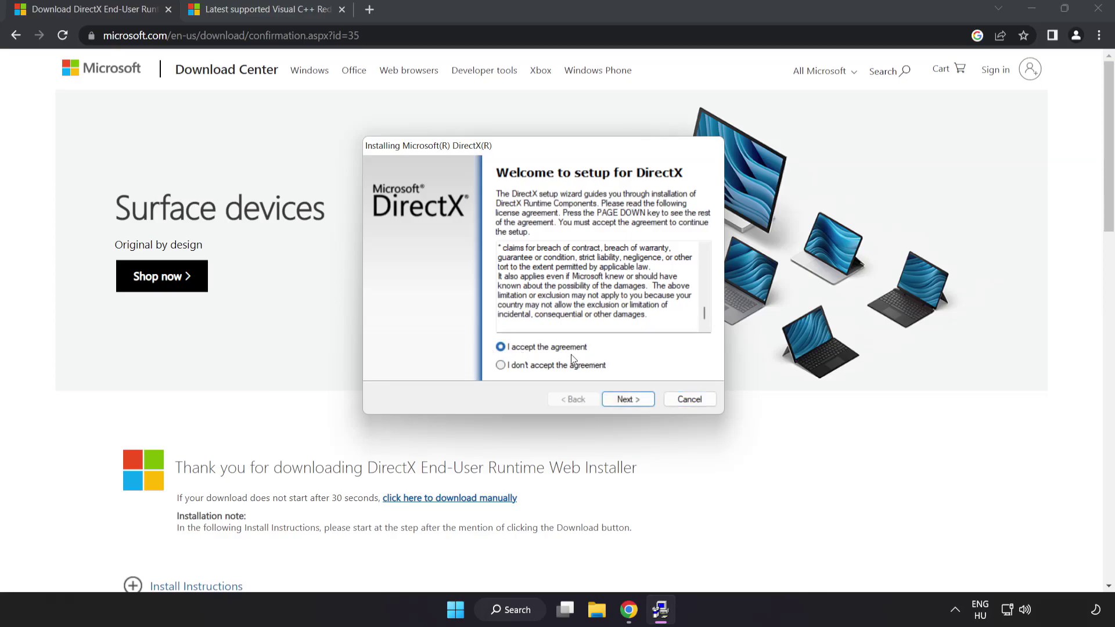
left_click(631, 402)
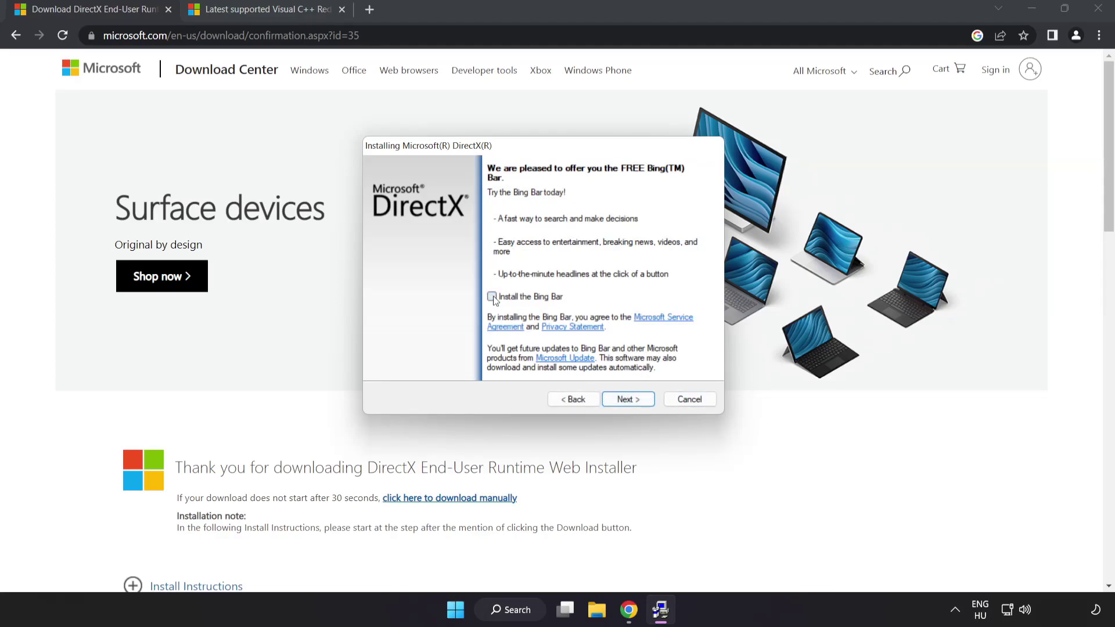
left_click(632, 399)
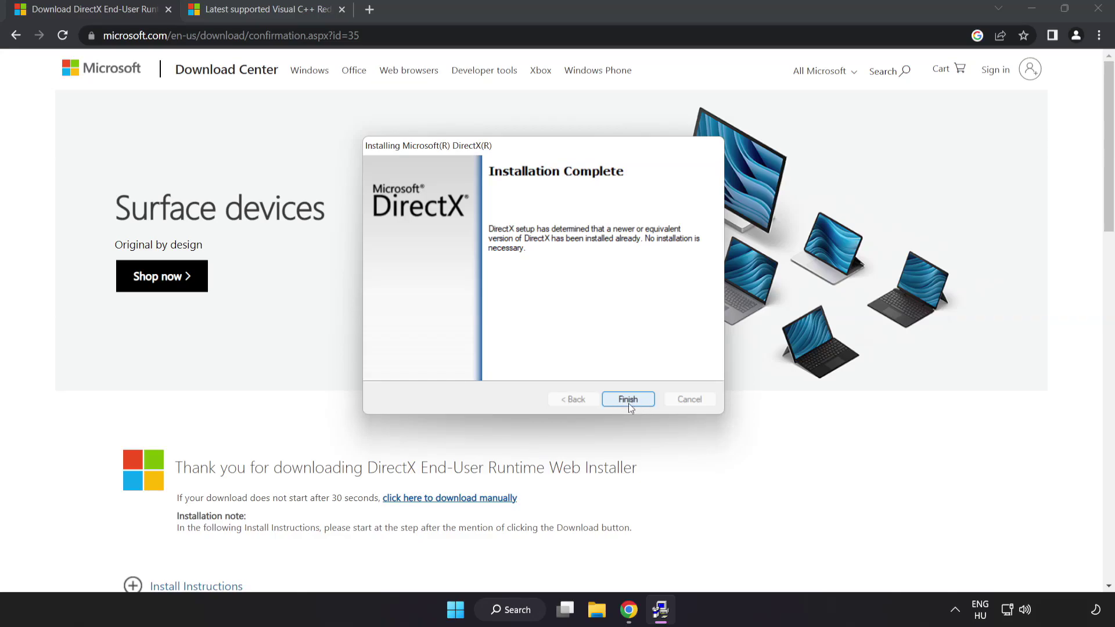
left_click(629, 403)
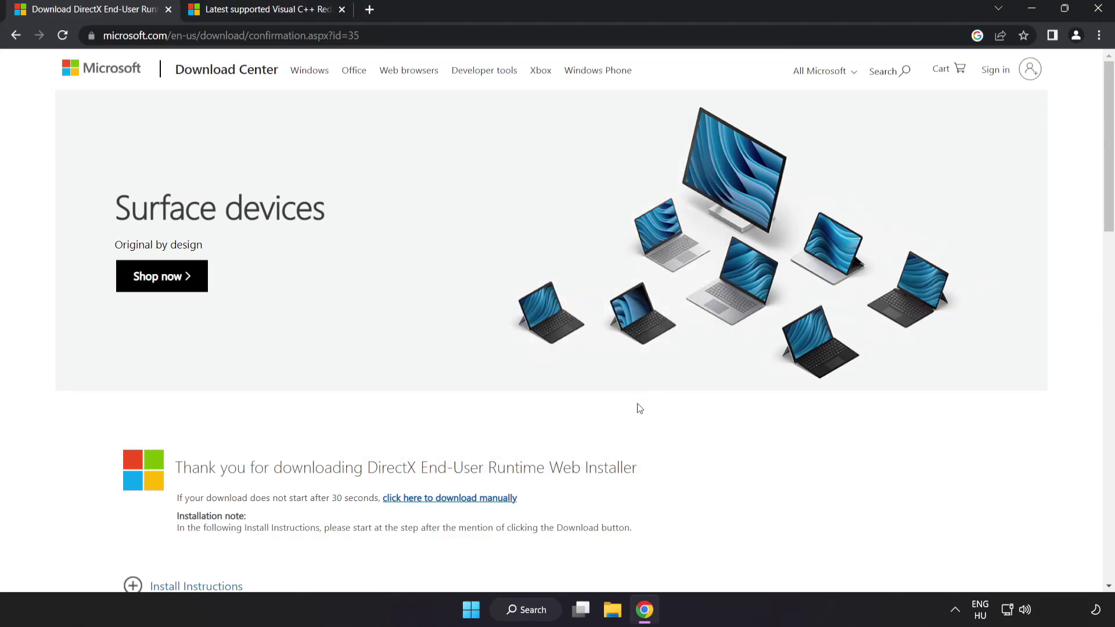
Step: Close the DirectX page and download the ARM64, x86 and x64 VC_redist installers from Microsoft Learn
left_click(168, 10)
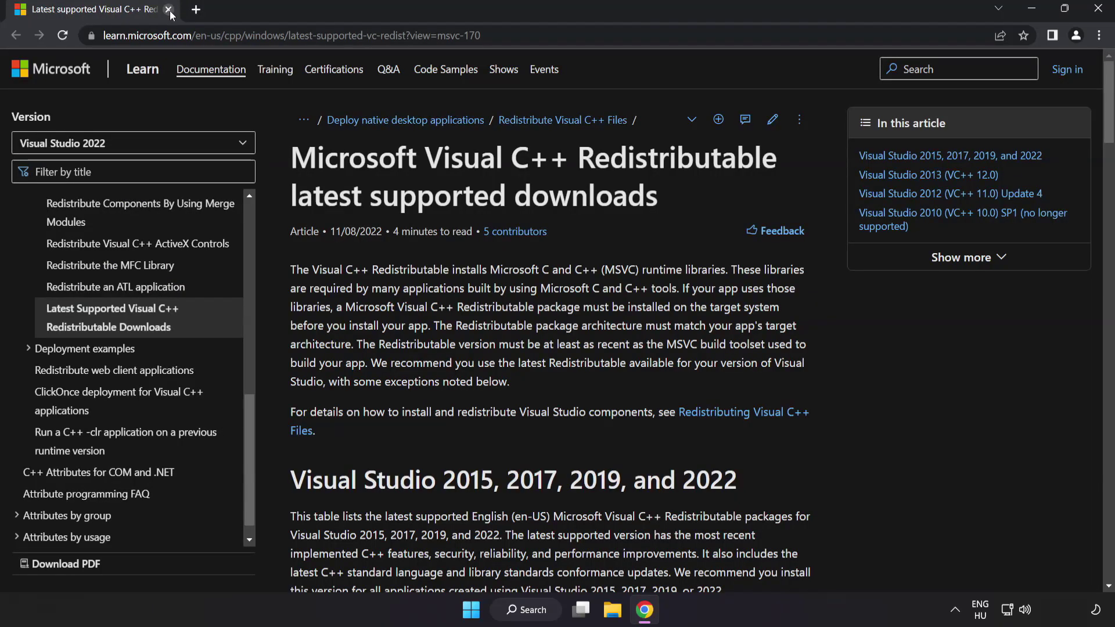
left_click(519, 31)
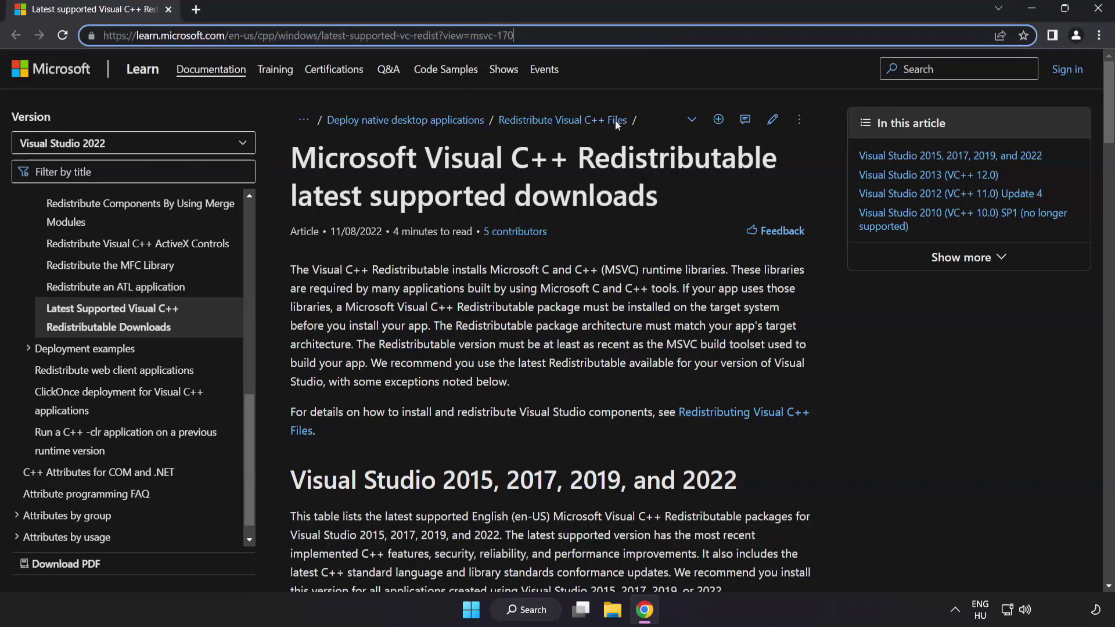
left_click(559, 172)
left_click_drag(1102, 111, 1102, 164)
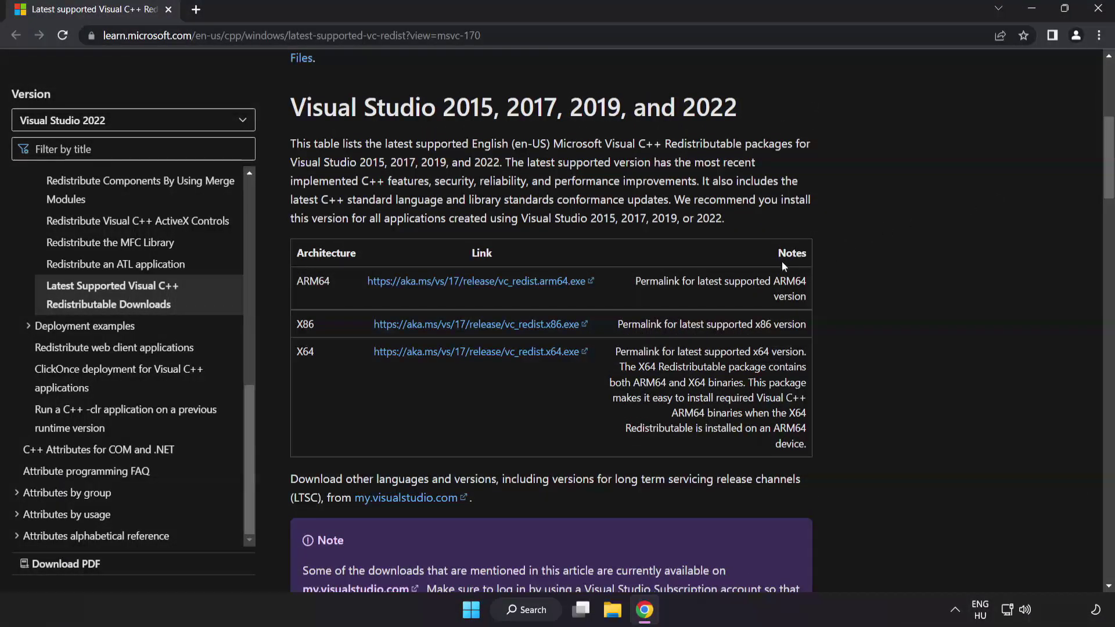
left_click(463, 288)
left_click(473, 325)
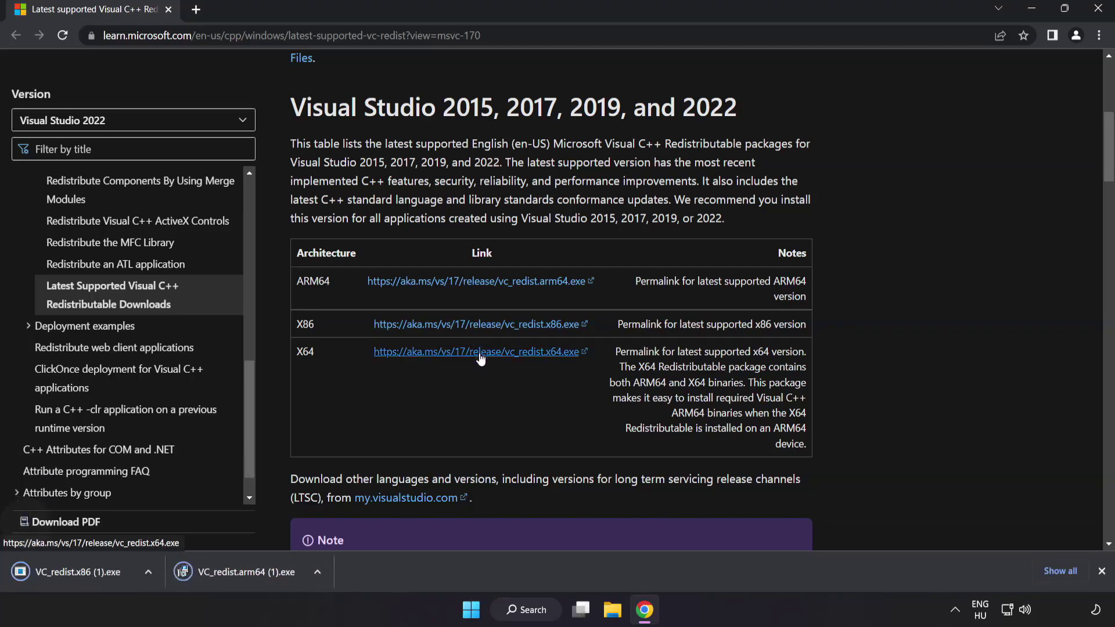
left_click(480, 355)
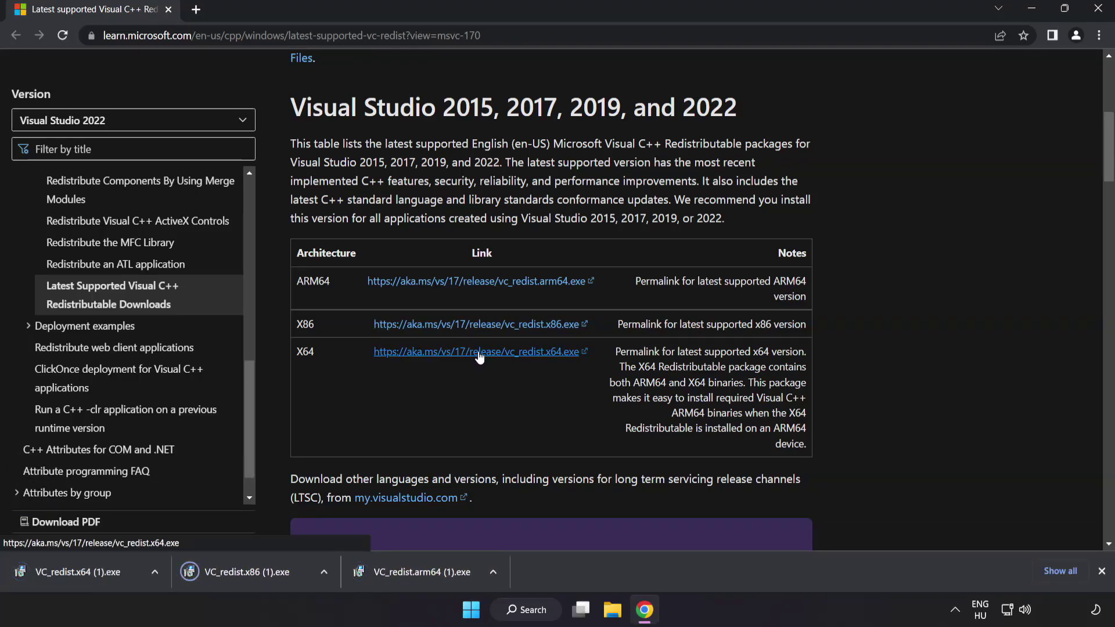
Step: Run the ARM64 VC_redist installer, agree to the license and install; it fails
left_click(421, 574)
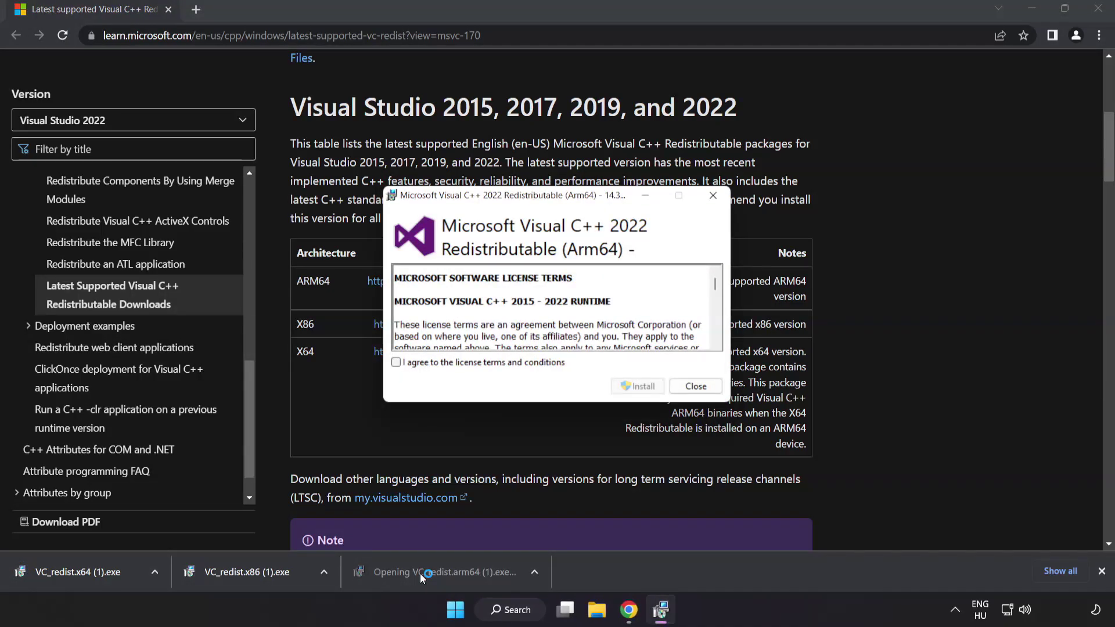
left_click_drag(717, 284, 714, 340)
left_click(396, 362)
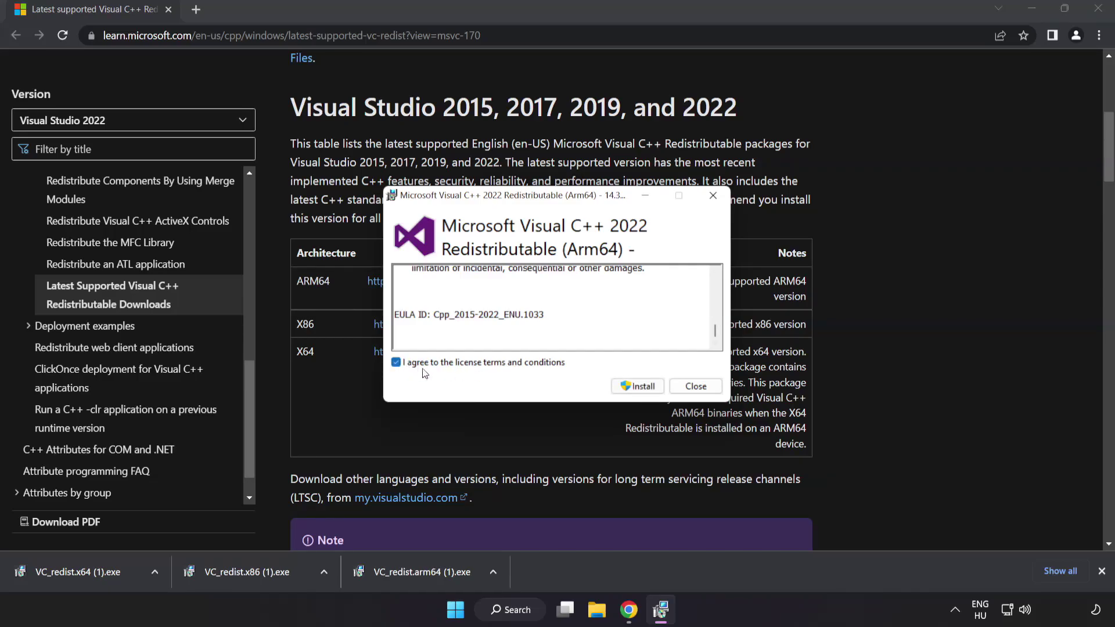
left_click(621, 390)
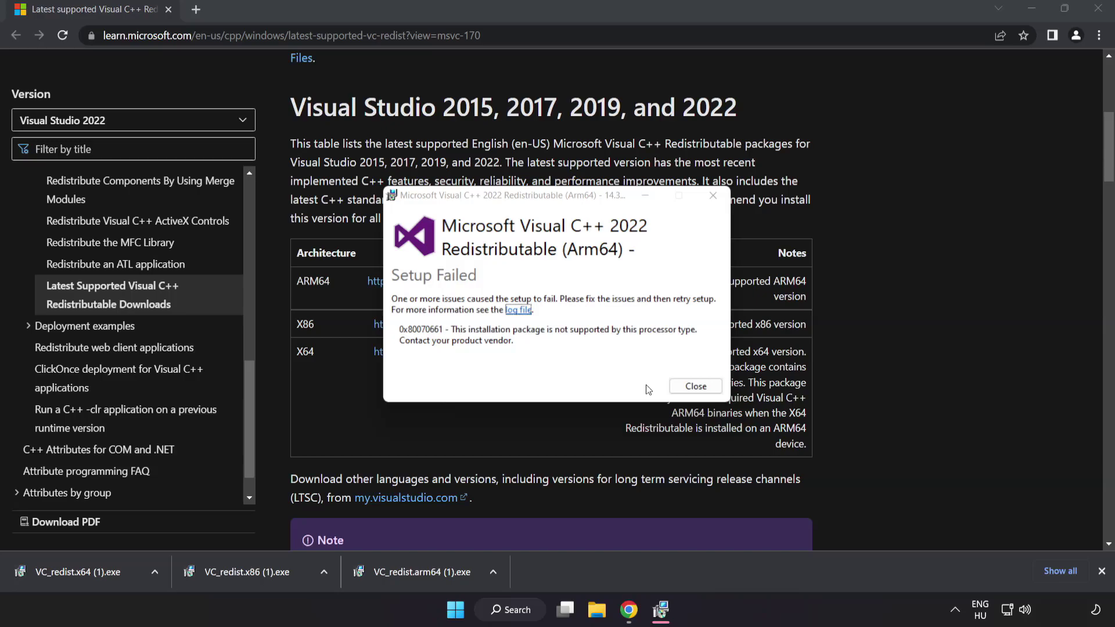
left_click(693, 386)
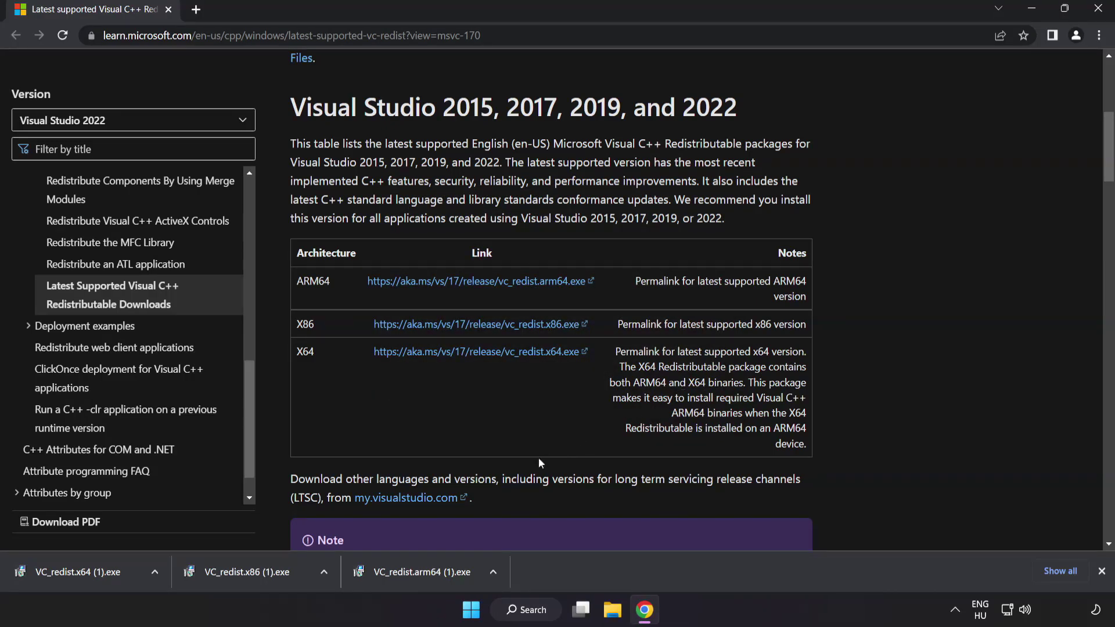
Step: Install the x86 redistributable successfully and attempt the x64 one, which fails pending a reboot
left_click(251, 574)
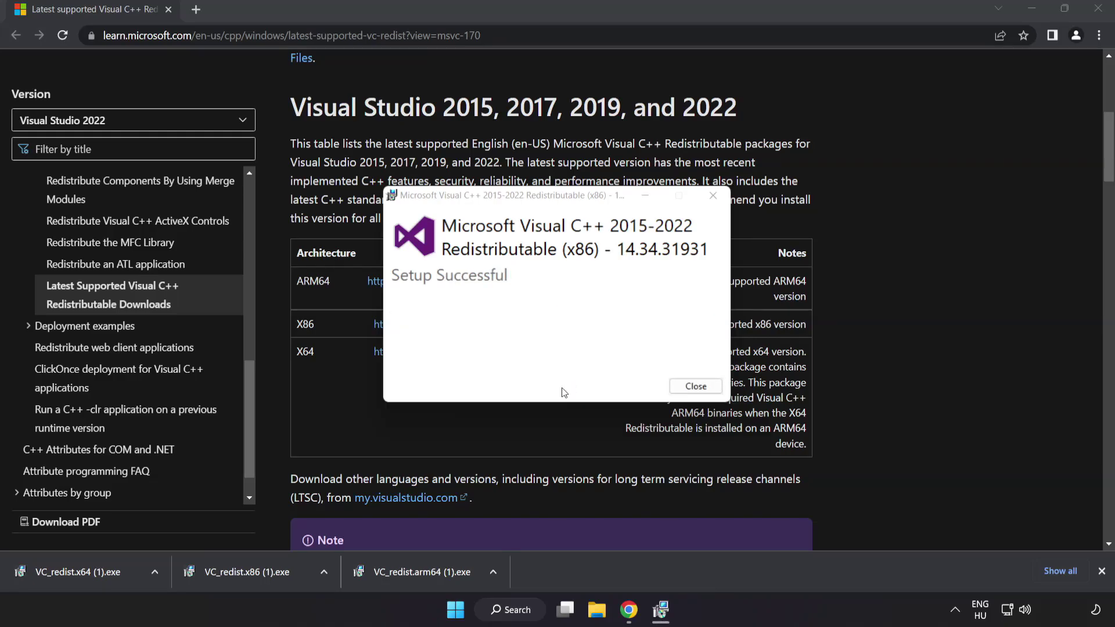
left_click(696, 387)
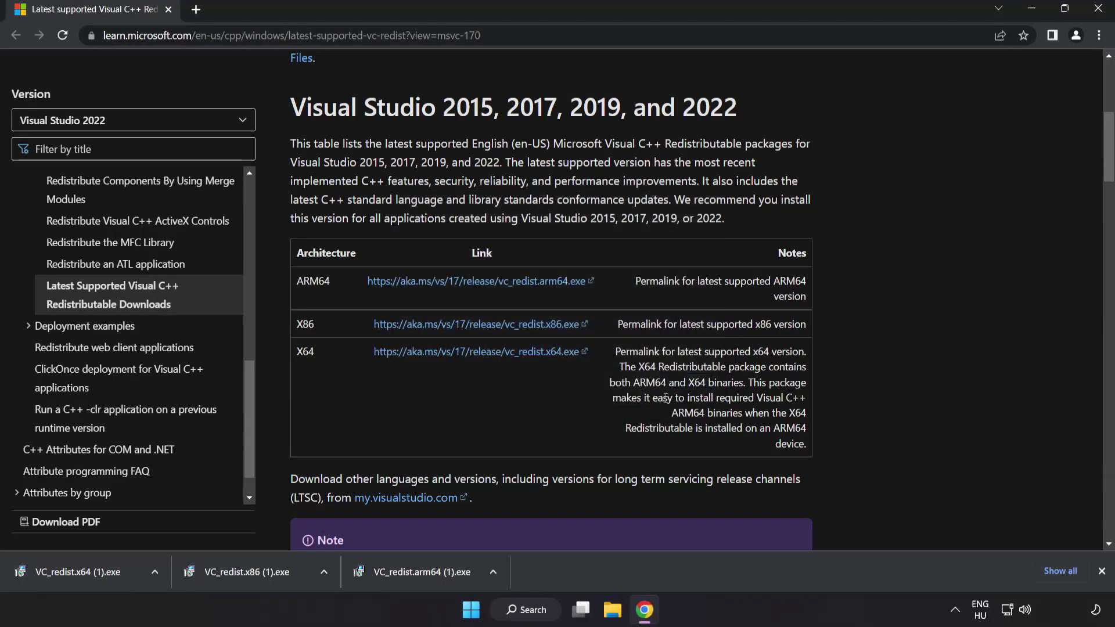
left_click(100, 572)
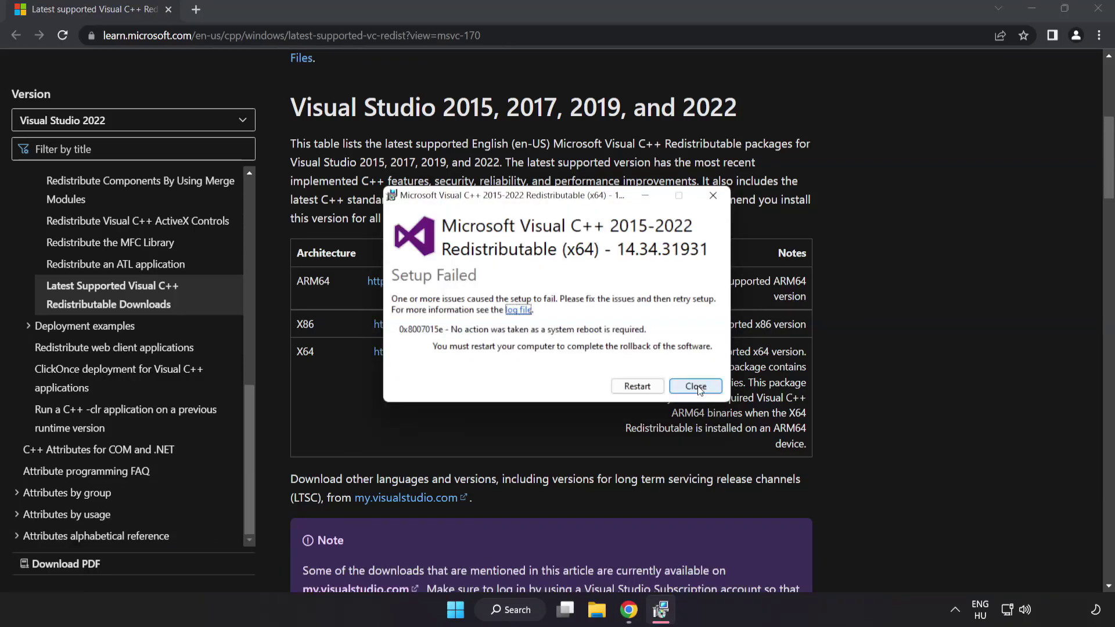
left_click(696, 387)
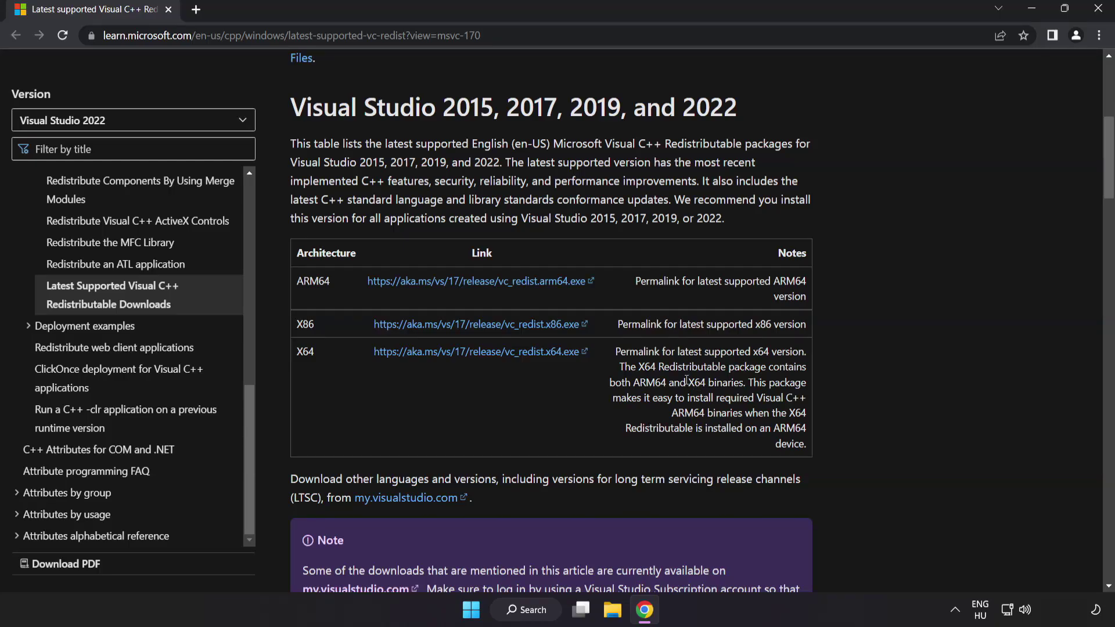
Step: Close Chrome, search Windows for 'cmd' and bring up the Command Prompt result's context menu
left_click(1096, 13)
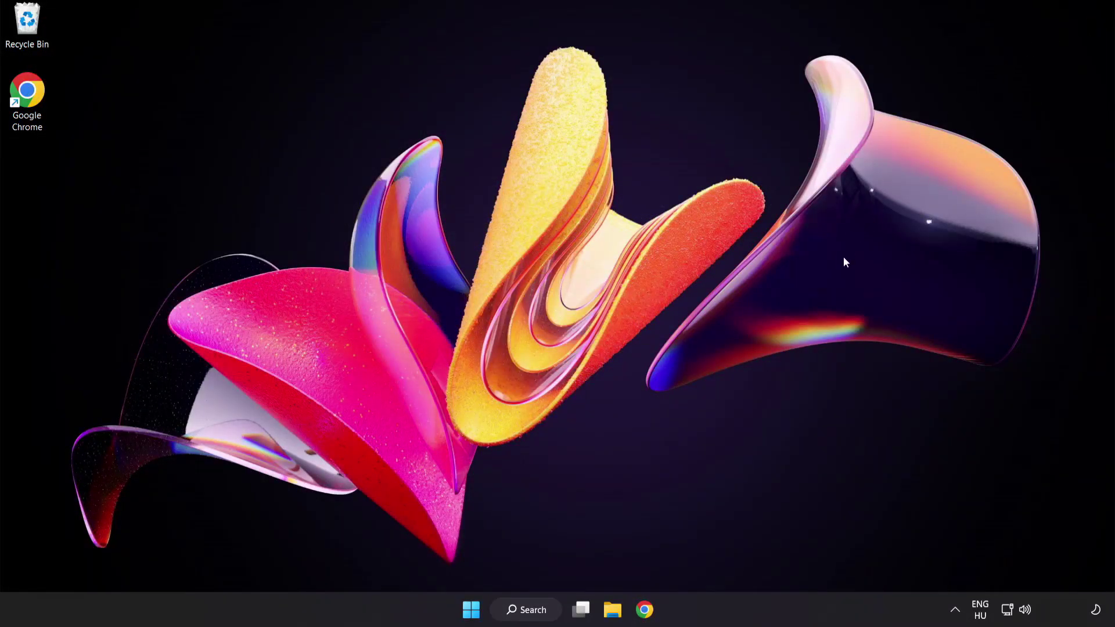
left_click(528, 611)
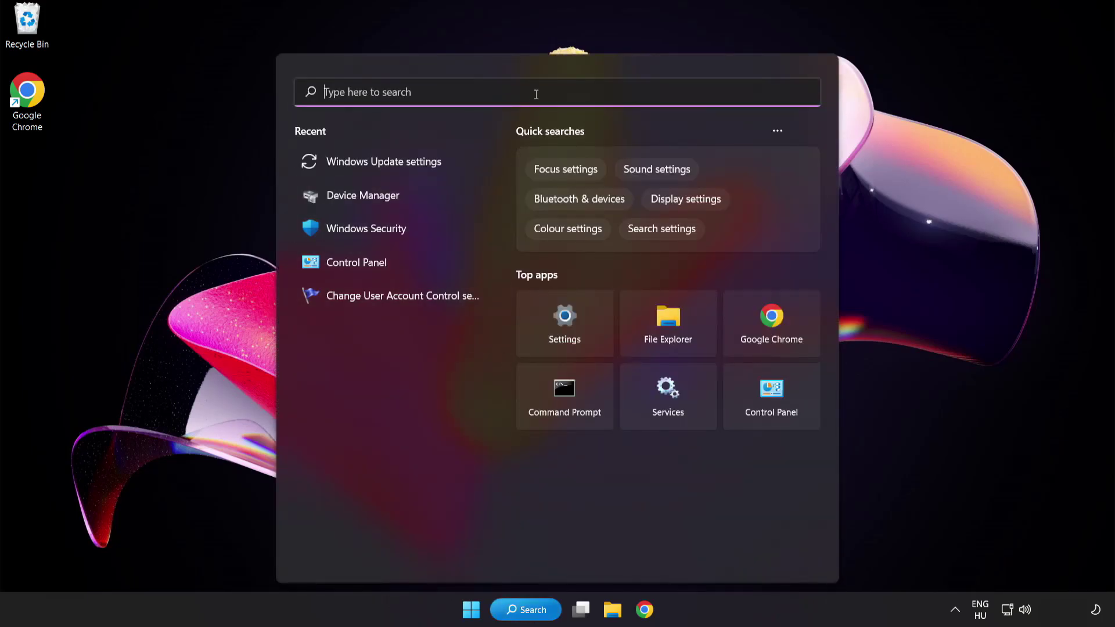
type("cmd")
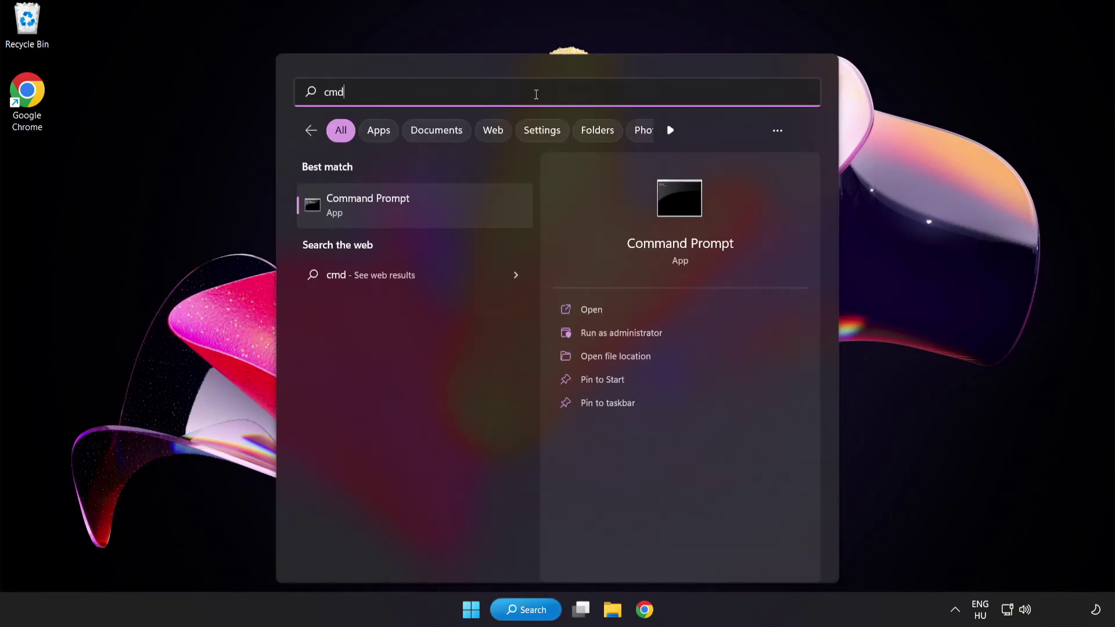
right_click(418, 213)
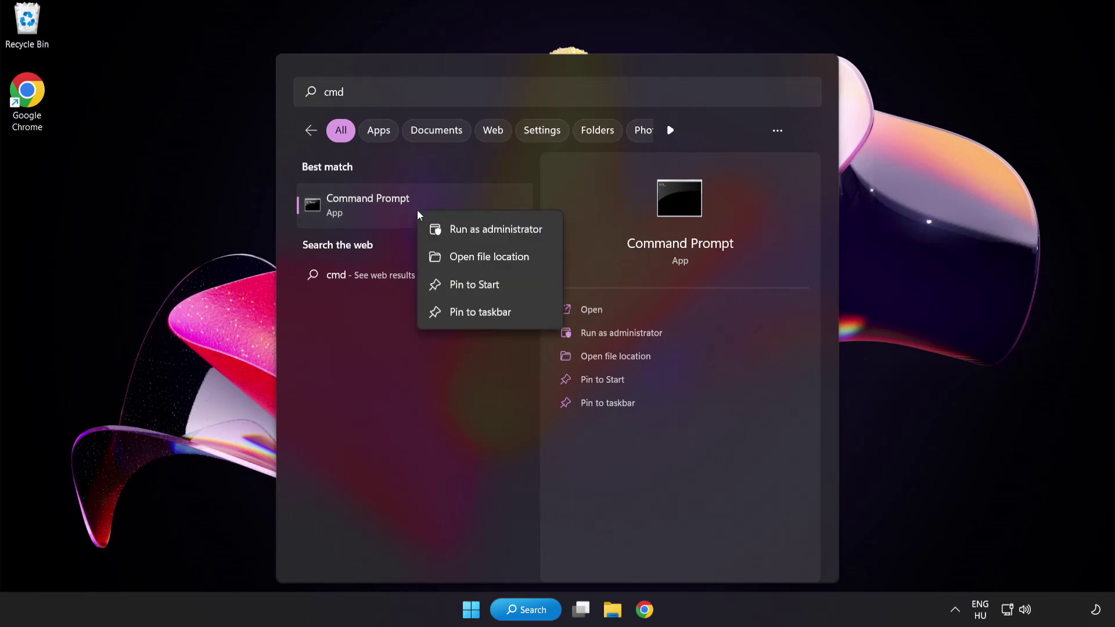
Step: Open Command Prompt as administrator and run 'sfc /scannow', which finds no integrity violations
left_click(470, 234)
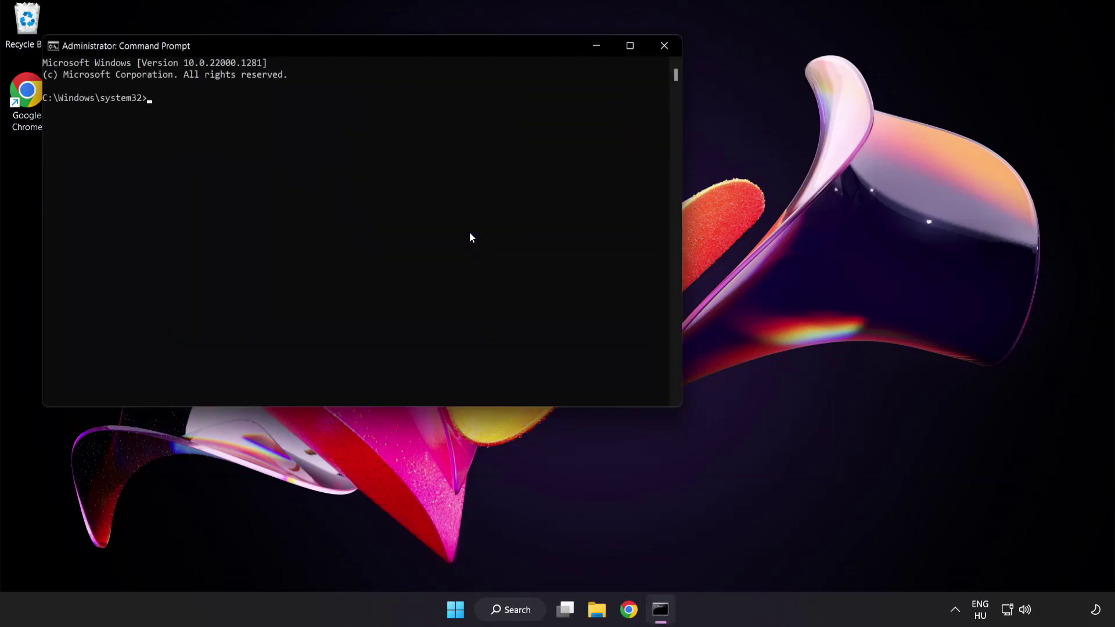
left_click_drag(317, 47, 484, 109)
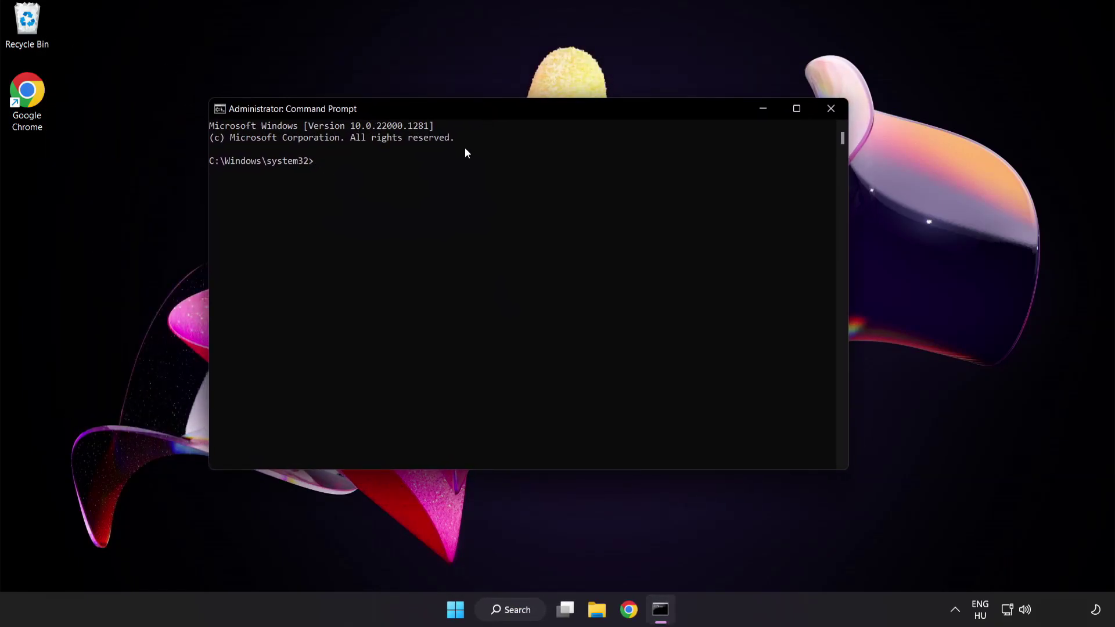
type("sfc")
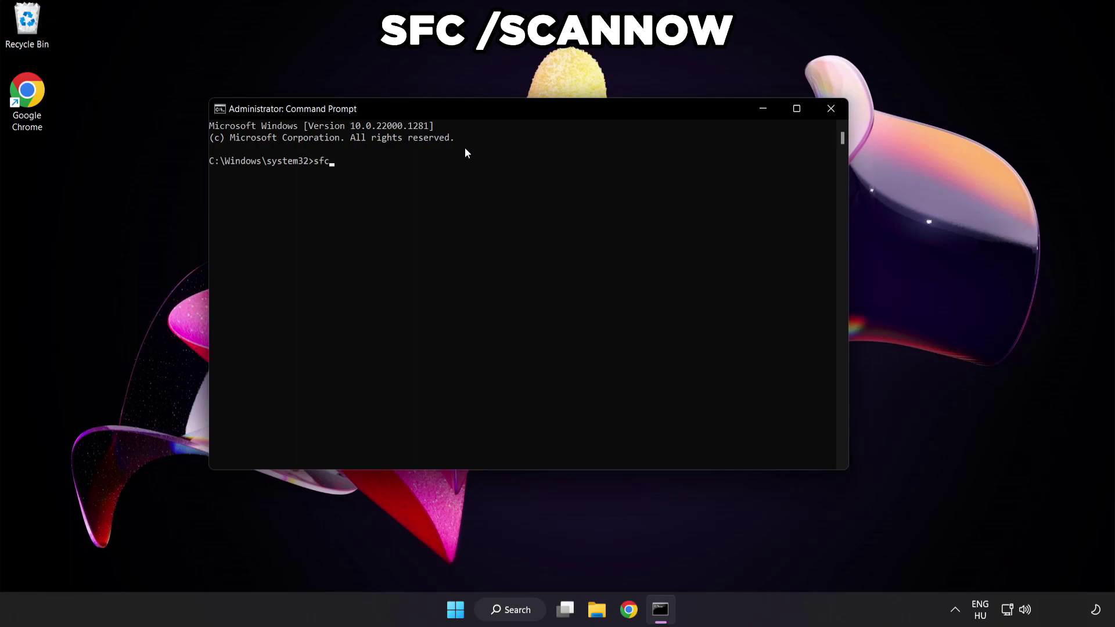
type(" /scannow")
key("Return")
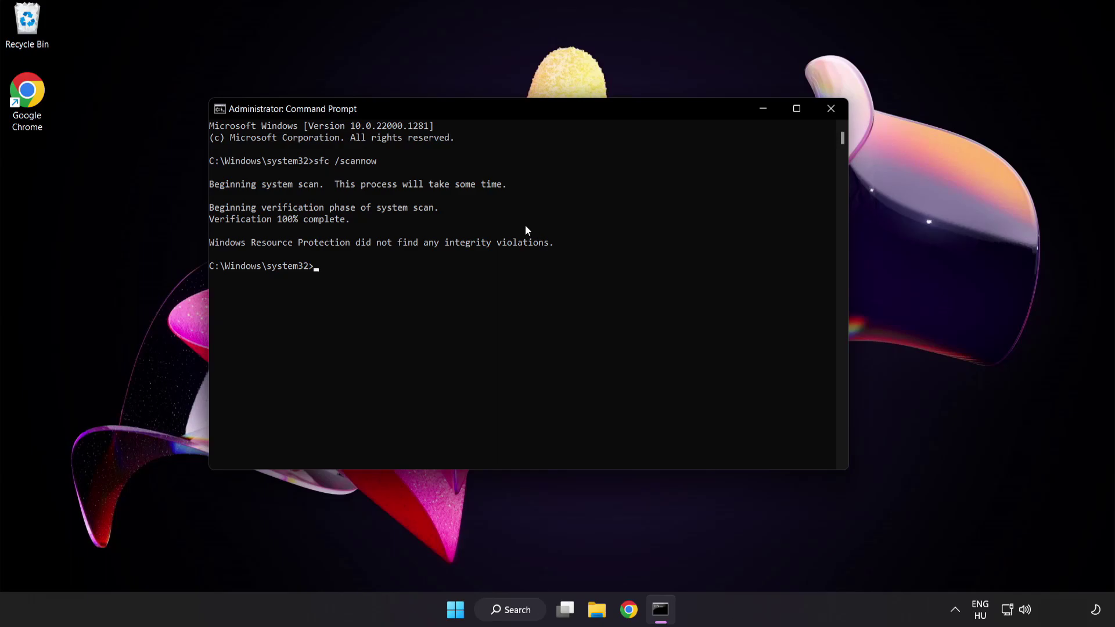
Step: Close Command Prompt and show the Start menu power options with Sleep, Shut down and Restart
left_click(832, 110)
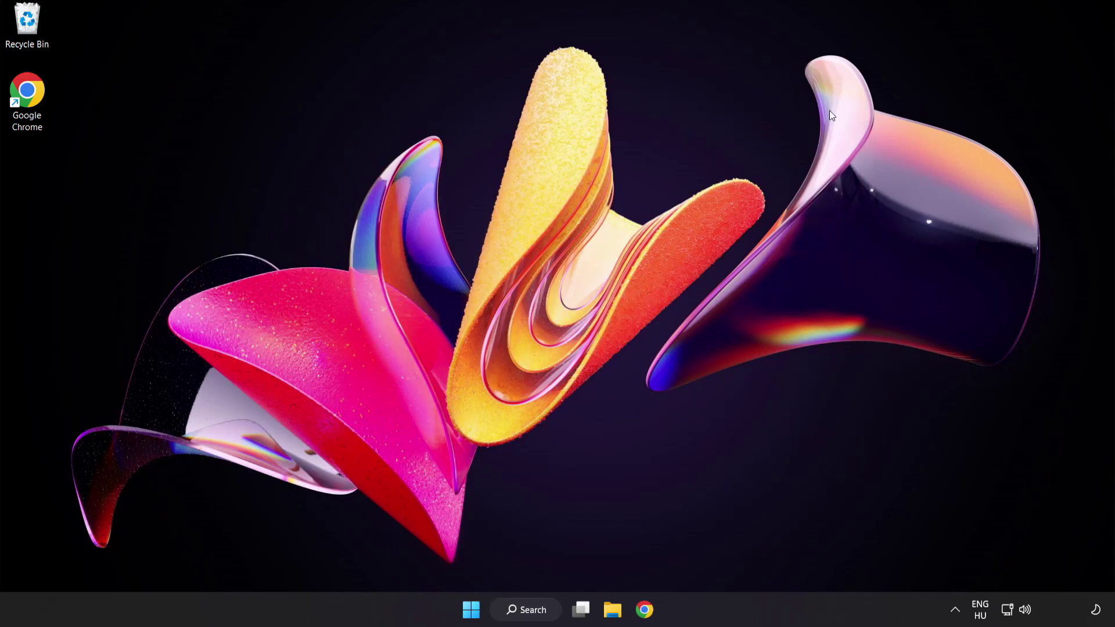
left_click(471, 610)
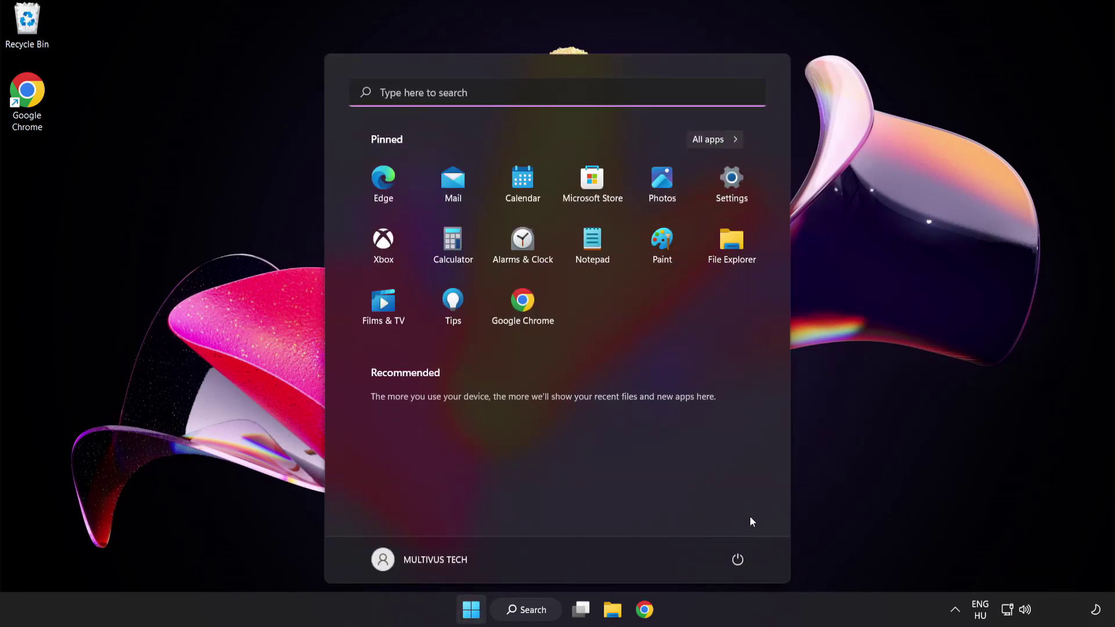
left_click(741, 559)
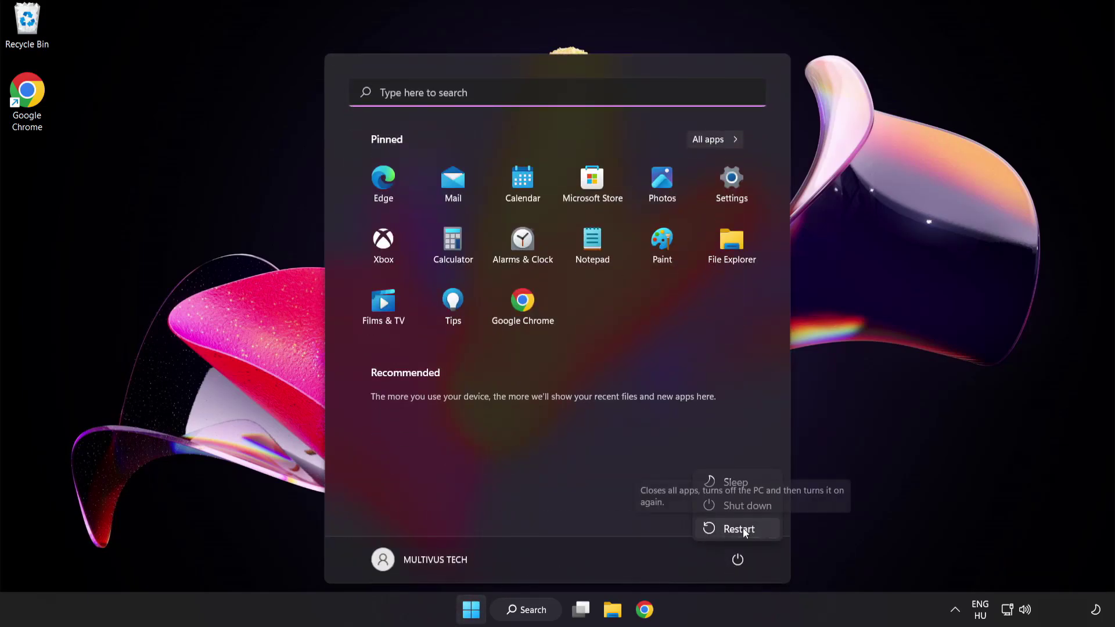